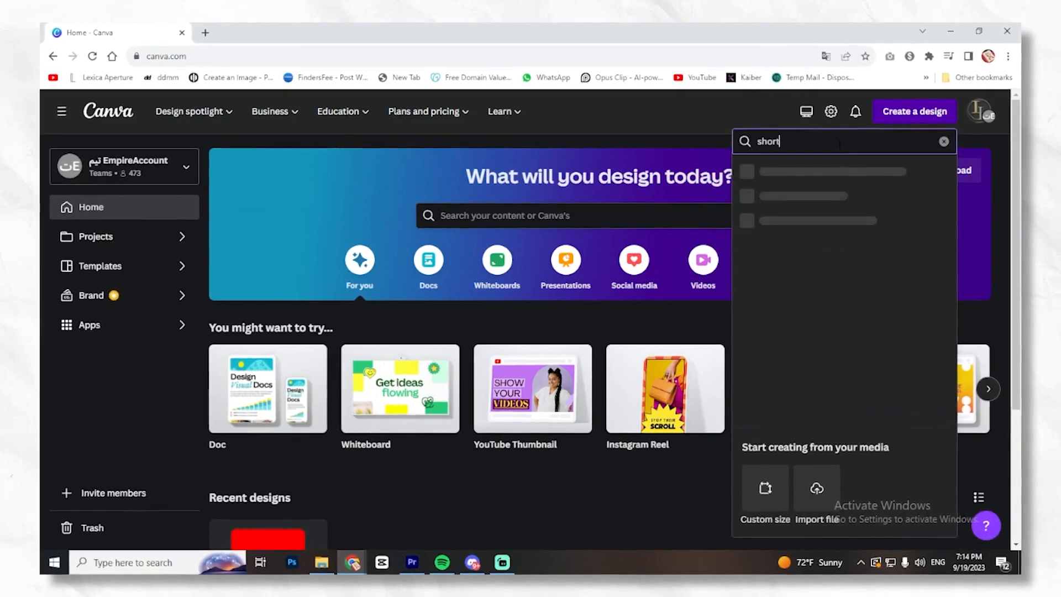
- Create a blank Mobile Video design and add a square shape to the page
{"action": "left_click", "coordinate": [837, 184]}
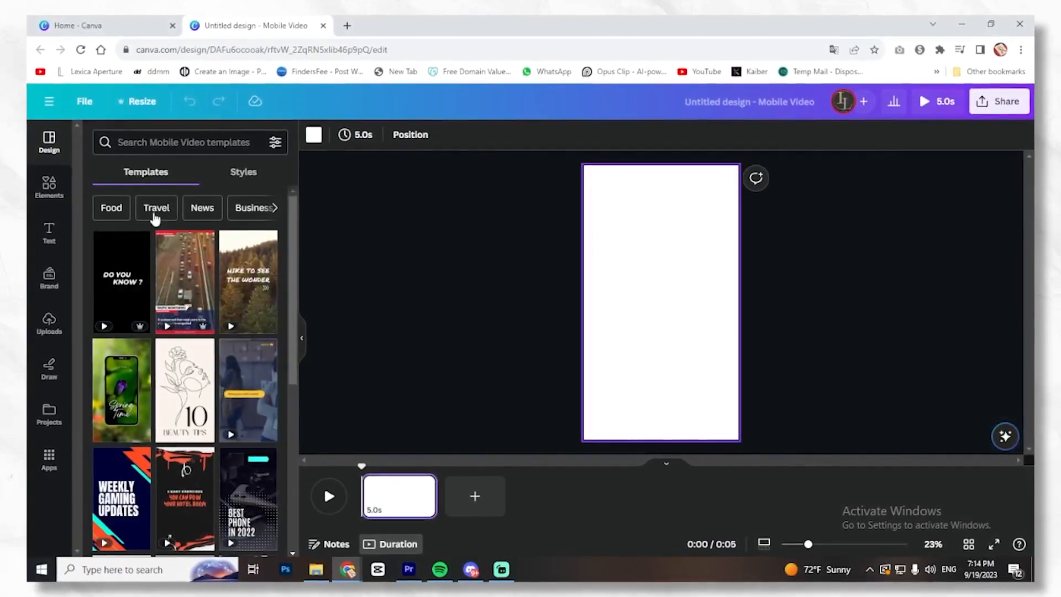
{"action": "left_click", "coordinate": [46, 190]}
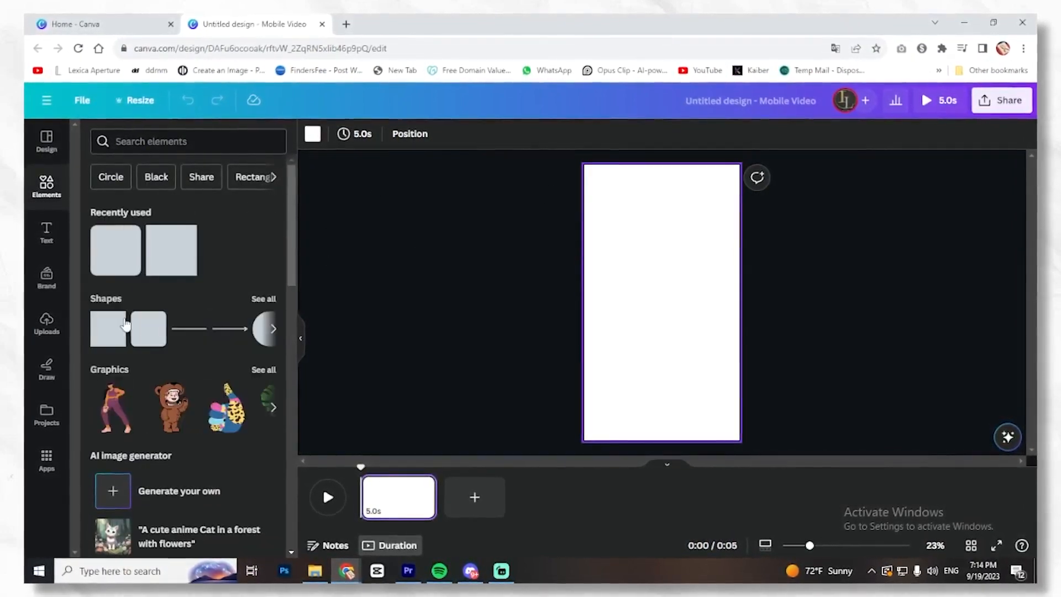
{"action": "left_click", "coordinate": [125, 321]}
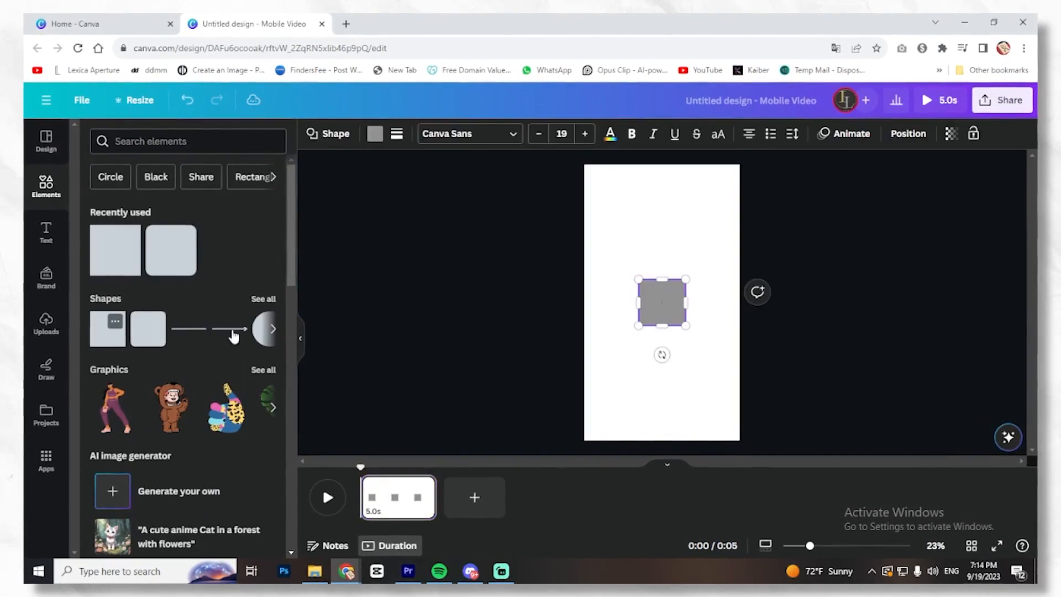
- Fill the square with red #FF0000 and enlarge it to cover the upper half of the page
{"action": "left_click", "coordinate": [375, 134]}
{"action": "left_click", "coordinate": [95, 209]}
{"action": "left_click", "coordinate": [266, 273]}
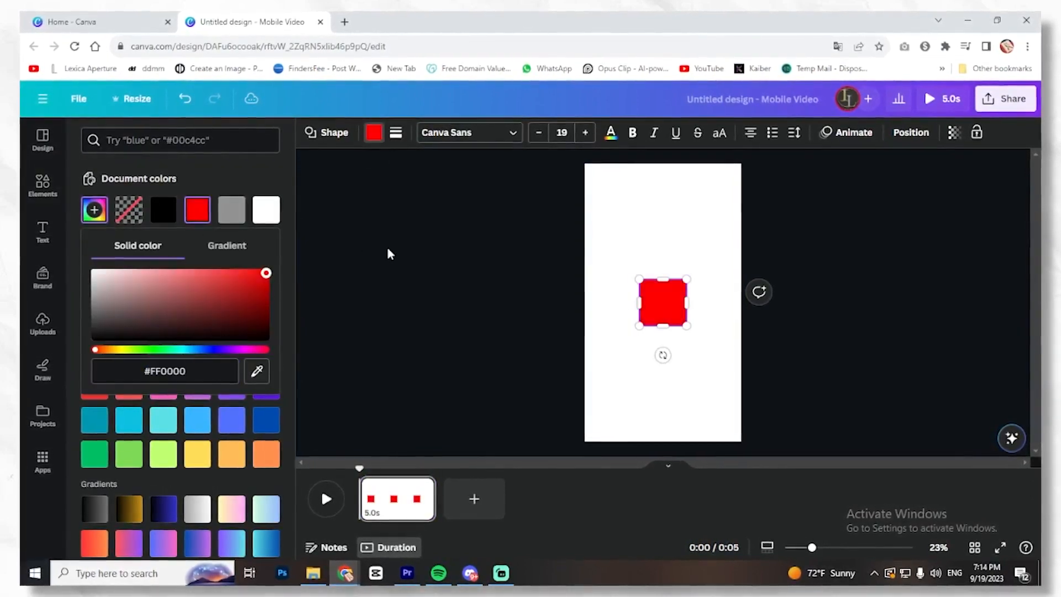
{"action": "left_click_drag", "start_coordinate": [661, 292], "coordinate": [761, 306]}
{"action": "left_click", "coordinate": [824, 324]}
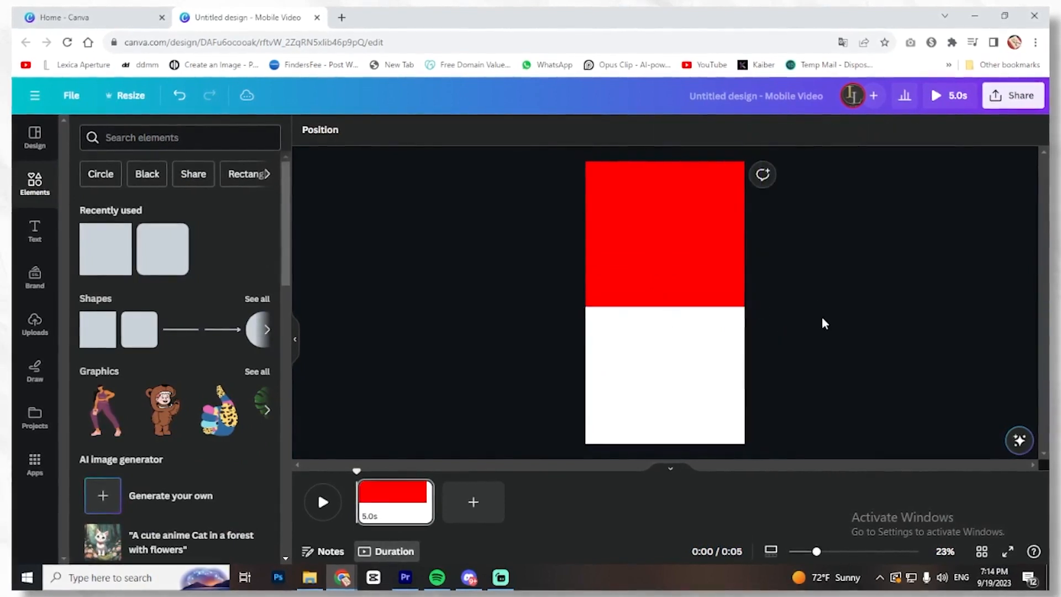
- Duplicate the red block onto the lower half of the page and recolour the copy blue #00A3FF
{"action": "left_click", "coordinate": [689, 246]}
{"action": "left_click_drag", "start_coordinate": [689, 246], "coordinate": [694, 395]}
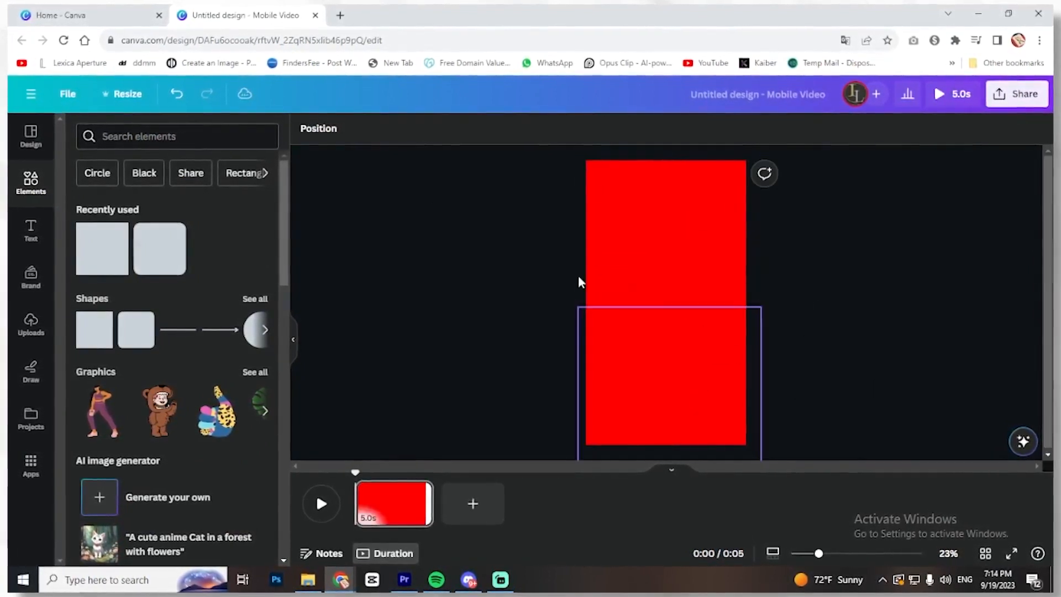
{"action": "left_click", "coordinate": [371, 131]}
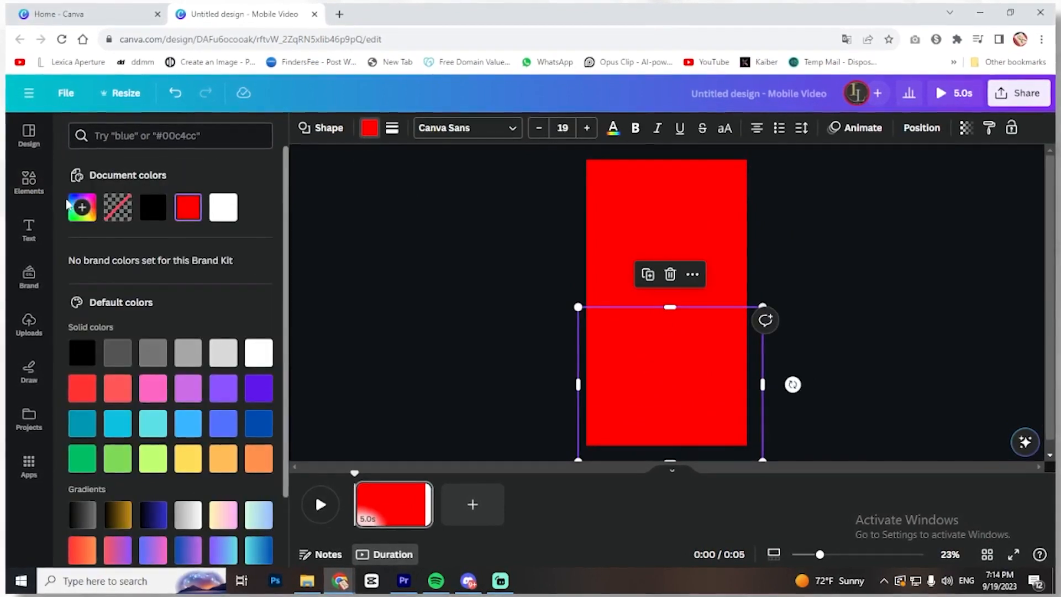
{"action": "left_click", "coordinate": [72, 207]}
{"action": "left_click_drag", "start_coordinate": [152, 350], "coordinate": [179, 359]}
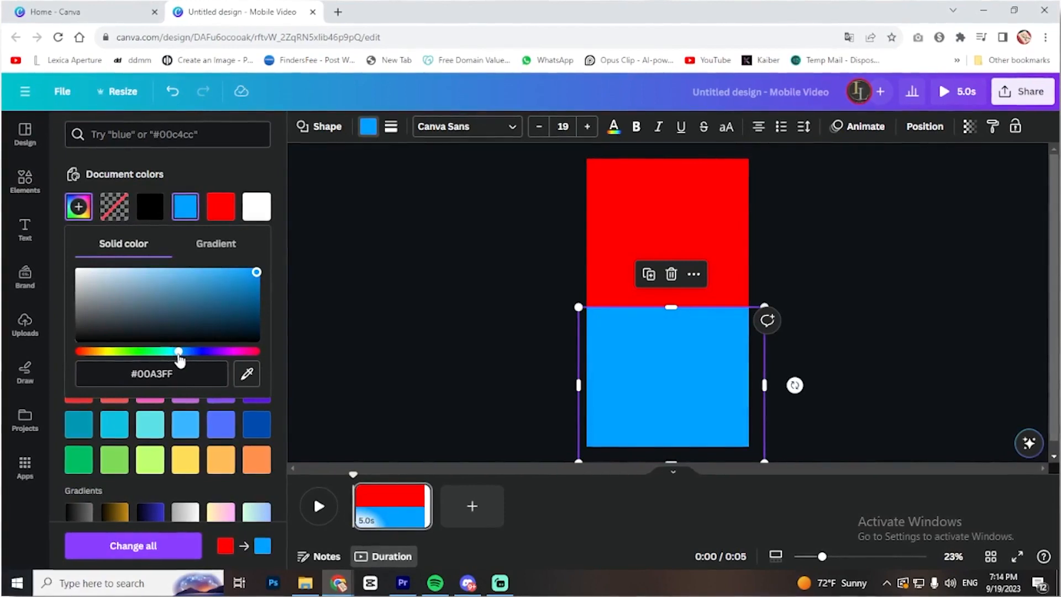
{"action": "left_click", "coordinate": [814, 339]}
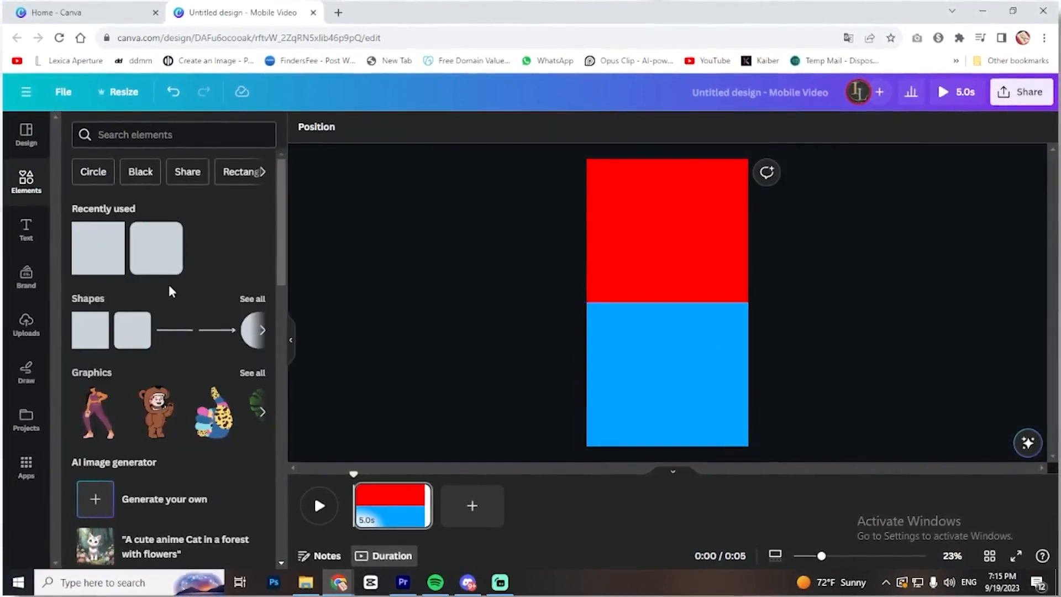
- Add another square at the page centre and fill it with black
{"action": "left_click", "coordinate": [111, 250]}
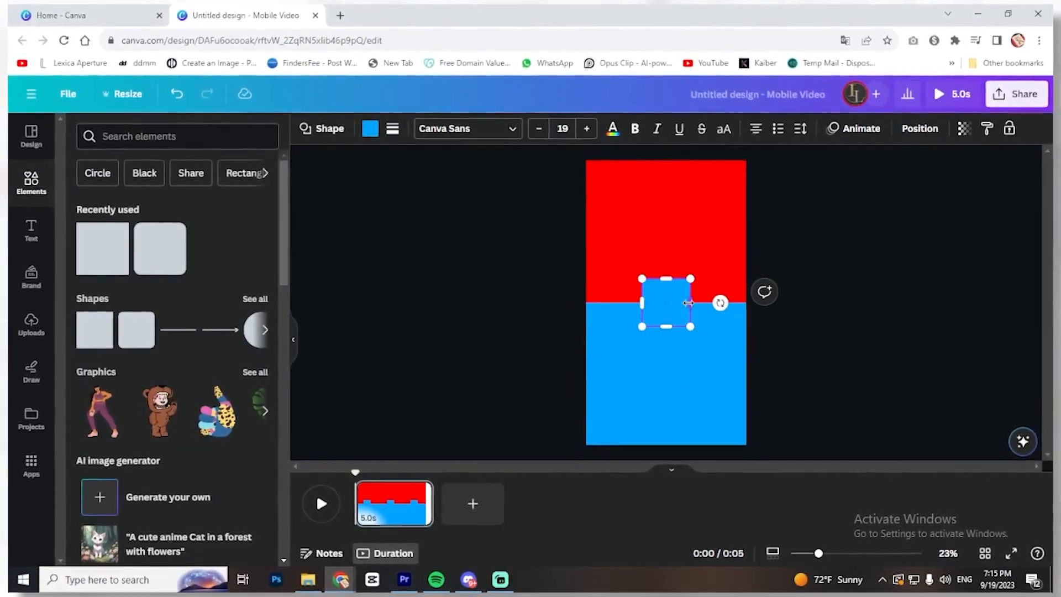
{"action": "left_click", "coordinate": [371, 128]}
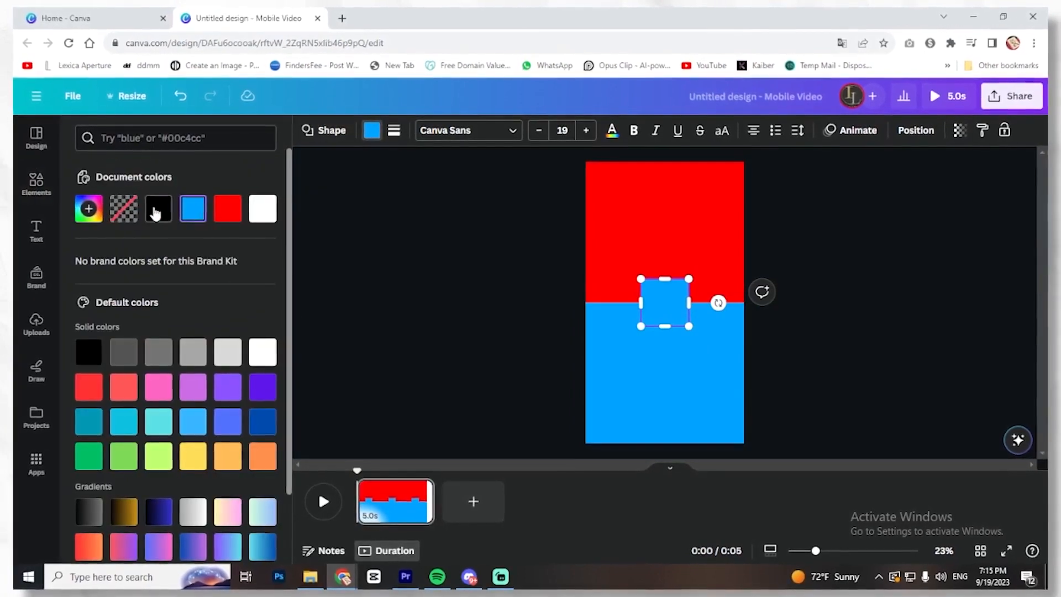
{"action": "left_click", "coordinate": [156, 208]}
- Stretch the black square past both page edges and thin it into a divider bar between the red and blue blocks
{"action": "left_click_drag", "start_coordinate": [688, 302], "coordinate": [1005, 303]}
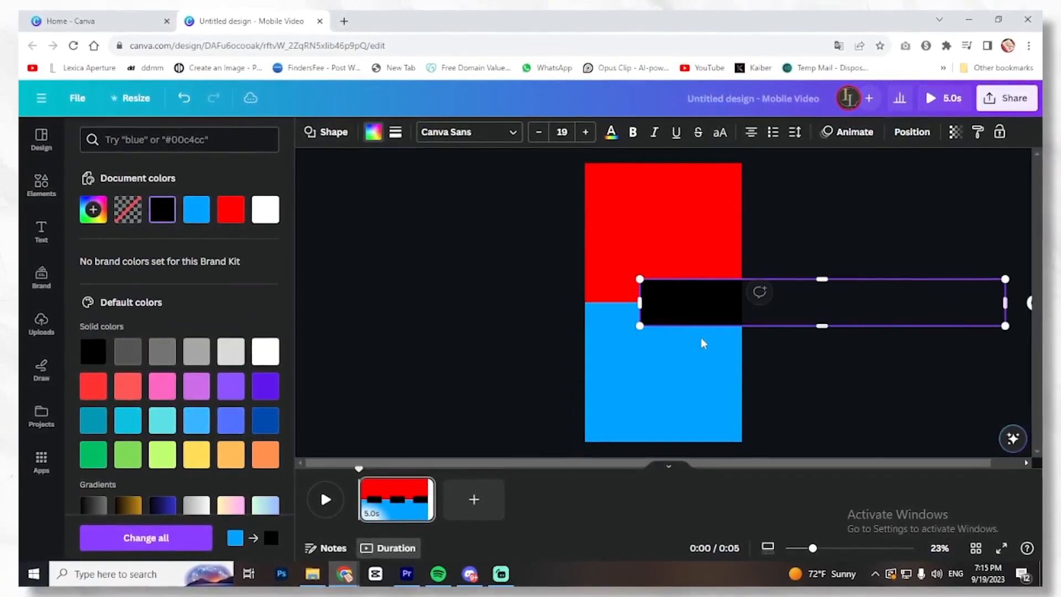
{"action": "left_click_drag", "start_coordinate": [640, 302], "coordinate": [333, 303]}
{"action": "left_click_drag", "start_coordinate": [666, 326], "coordinate": [667, 309]}
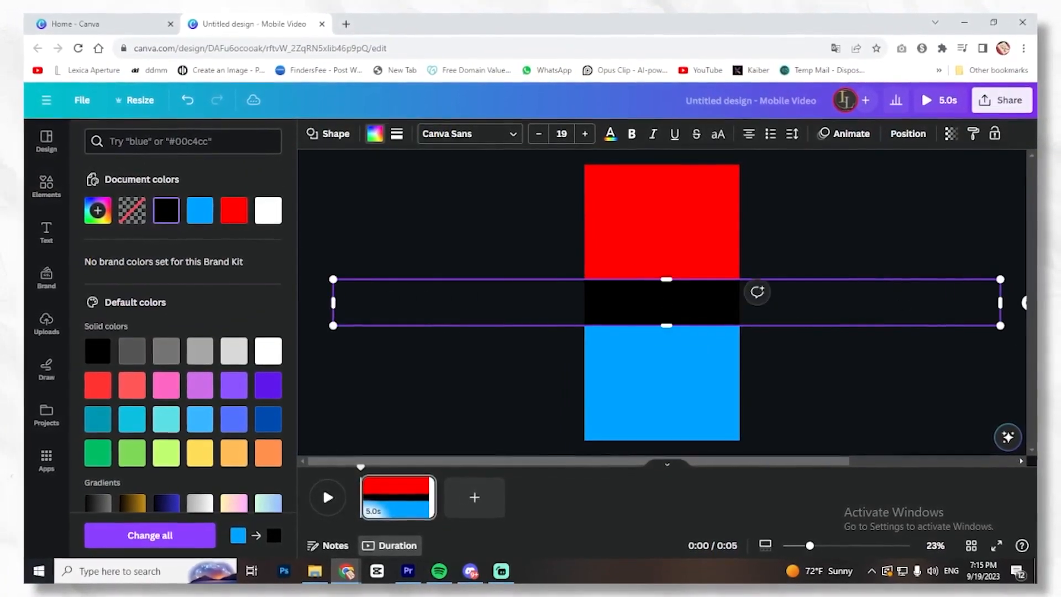
{"action": "left_click_drag", "start_coordinate": [666, 279], "coordinate": [669, 305]}
{"action": "left_click", "coordinate": [788, 342]}
{"action": "left_click", "coordinate": [664, 304]}
{"action": "left_click", "coordinate": [788, 343]}
{"action": "left_click", "coordinate": [702, 304]}
{"action": "left_click", "coordinate": [891, 393]}
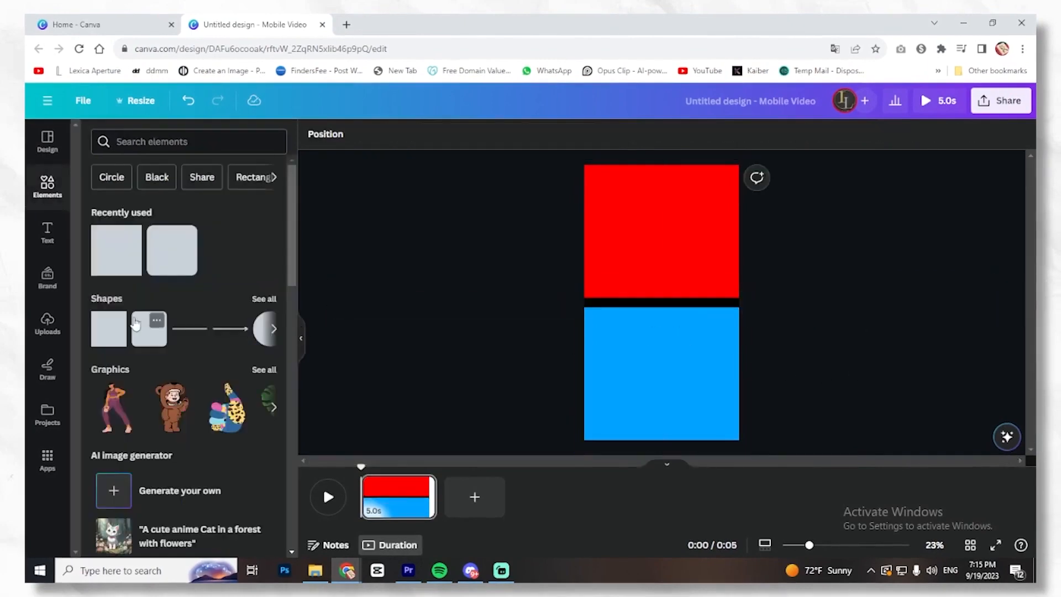
- Add a shape, change it to a circle, fill it black, and shrink and centre it on the divider bar
{"action": "left_click", "coordinate": [149, 328]}
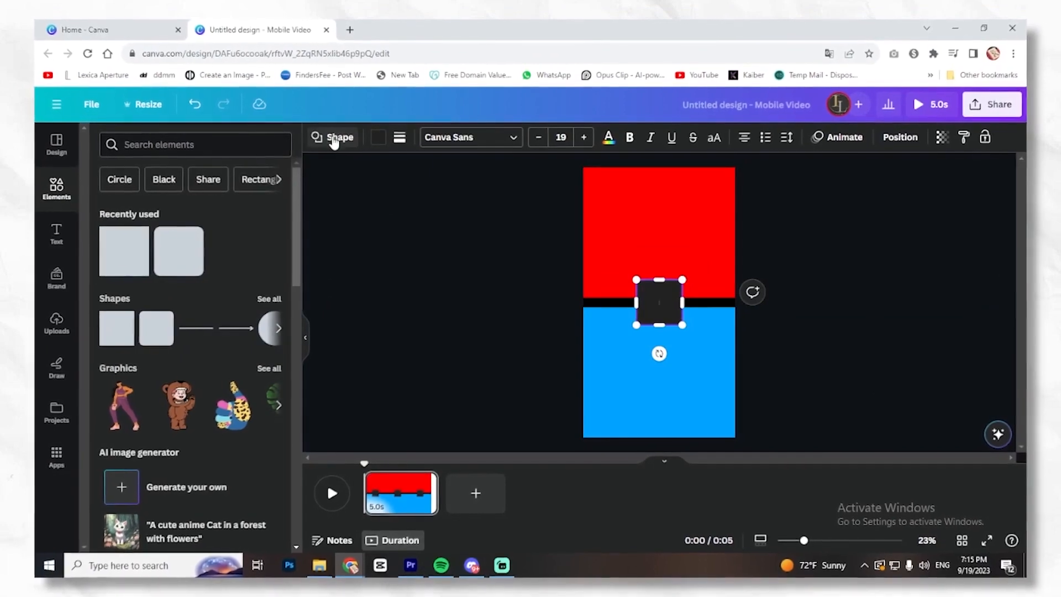
{"action": "left_click", "coordinate": [333, 141]}
{"action": "left_click", "coordinate": [251, 194]}
{"action": "left_click", "coordinate": [646, 316]}
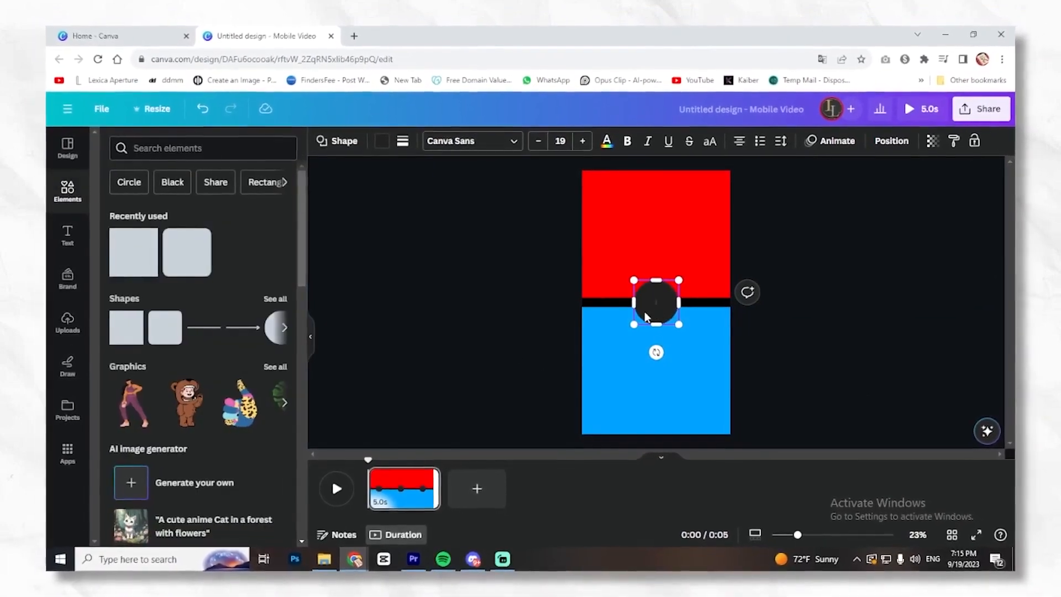
{"action": "left_click", "coordinate": [382, 141]}
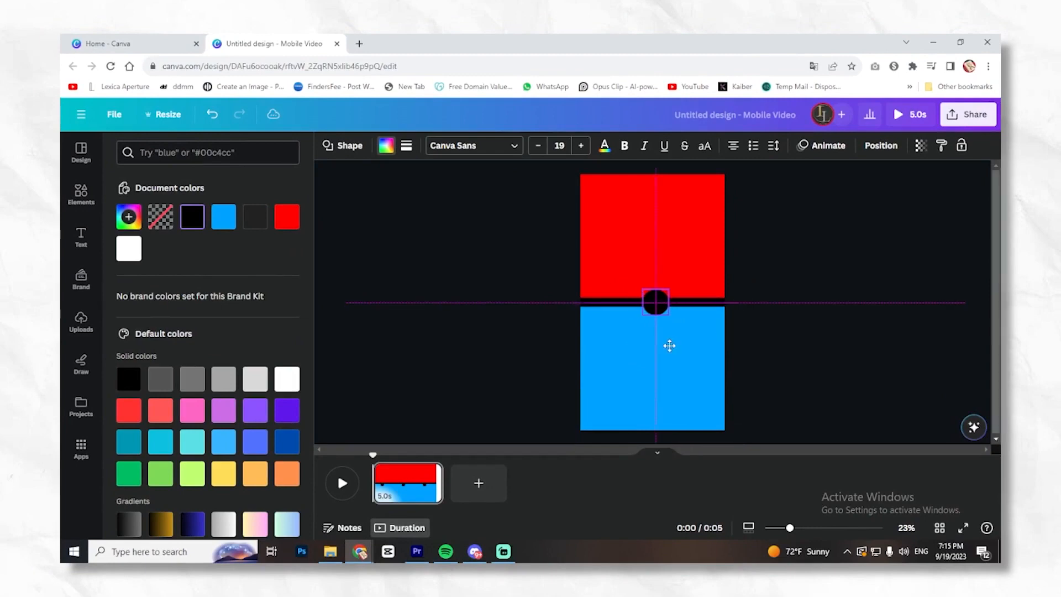
{"action": "left_click_drag", "start_coordinate": [670, 344], "coordinate": [667, 343]}
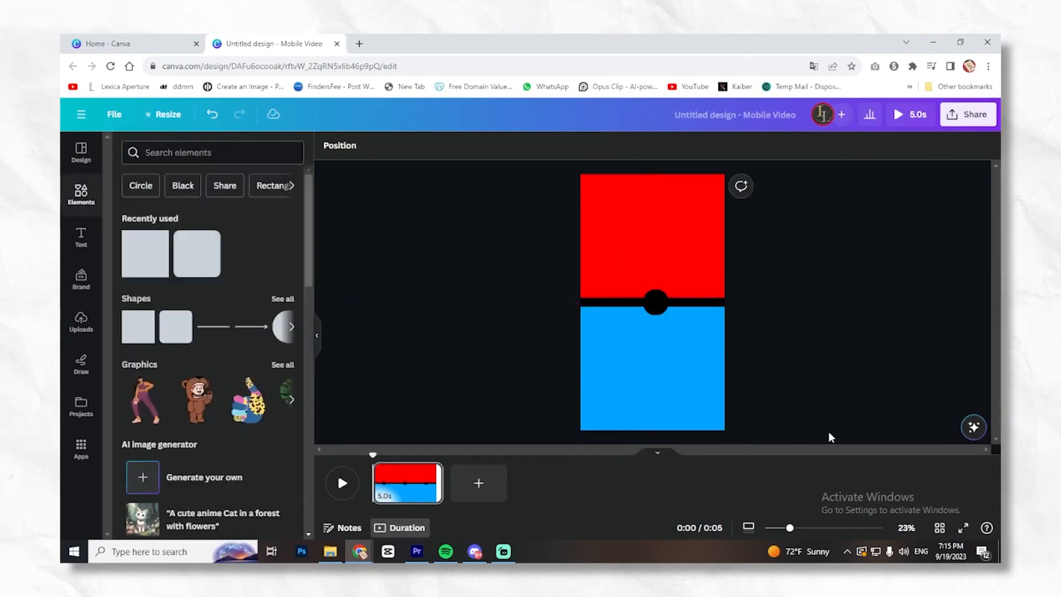
- Add the bold white text "OR" at size 67.4 on the black circle
{"action": "key", "text": "t"}
{"action": "key", "text": "BackSpace"}
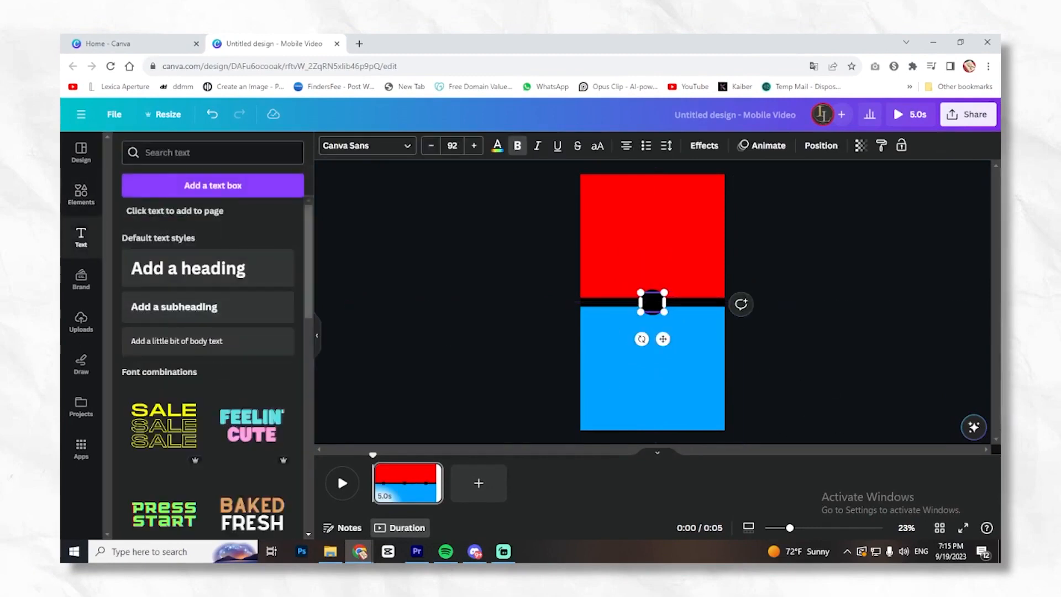
{"action": "left_click", "coordinate": [496, 145]}
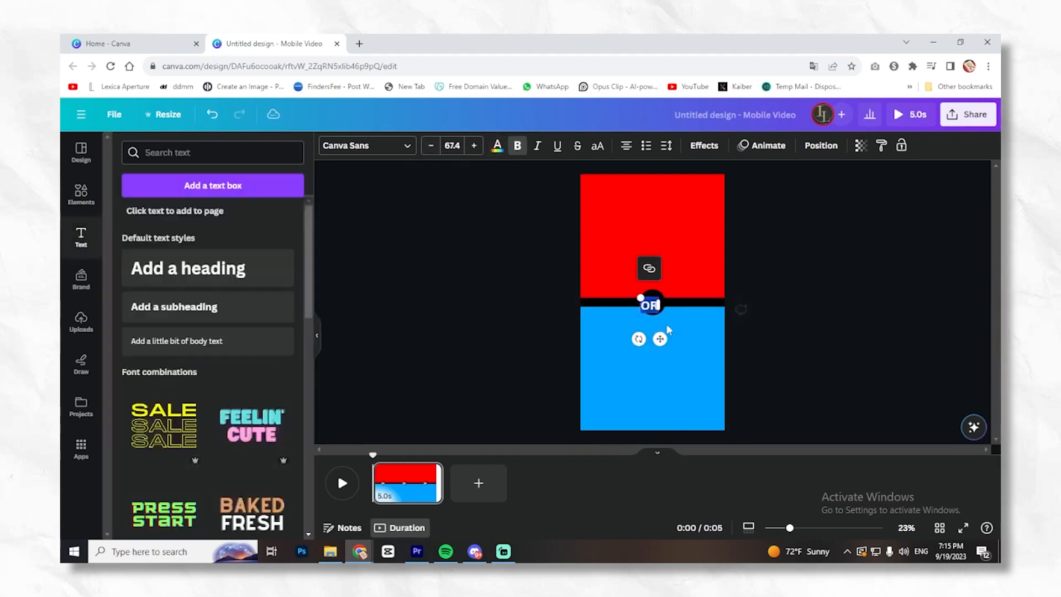
- Apply the Pulse motion effect to the black divider bar and lower its intensity to the minimum
{"action": "left_click", "coordinate": [698, 303]}
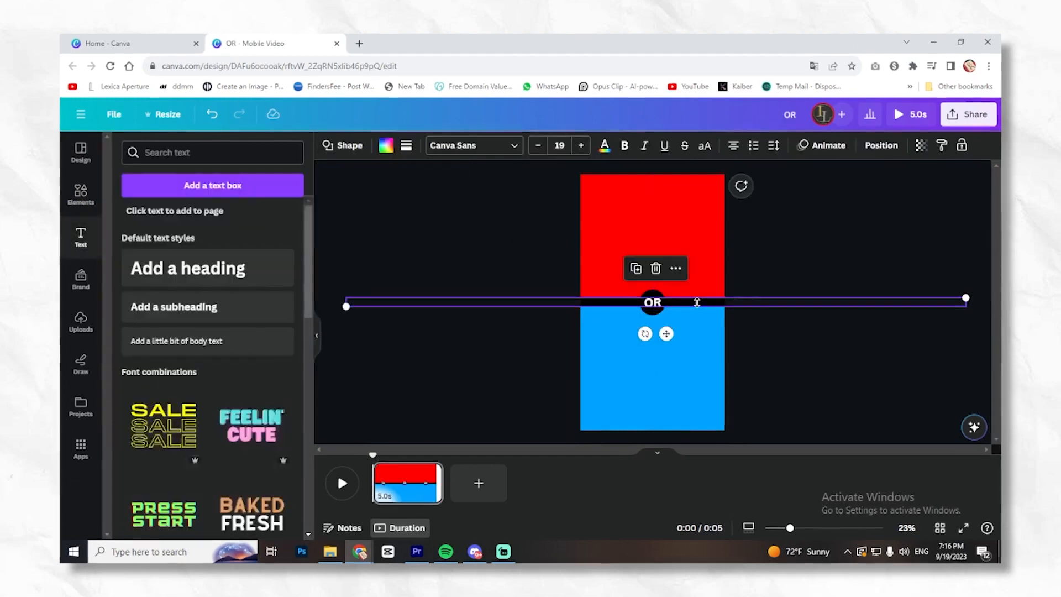
{"action": "left_click", "coordinate": [829, 149]}
{"action": "scroll", "coordinate": [219, 329], "scroll_direction": "down", "scroll_amount": 5}
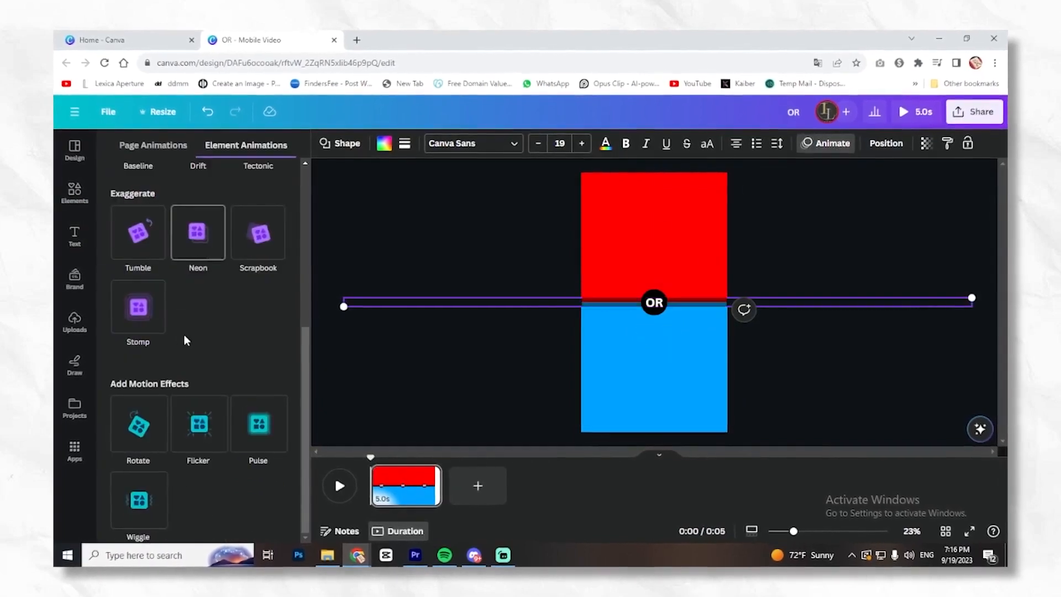
{"action": "left_click", "coordinate": [273, 433]}
{"action": "scroll", "coordinate": [267, 453], "scroll_direction": "down", "scroll_amount": 3}
{"action": "left_click_drag", "start_coordinate": [192, 421], "coordinate": [102, 421]}
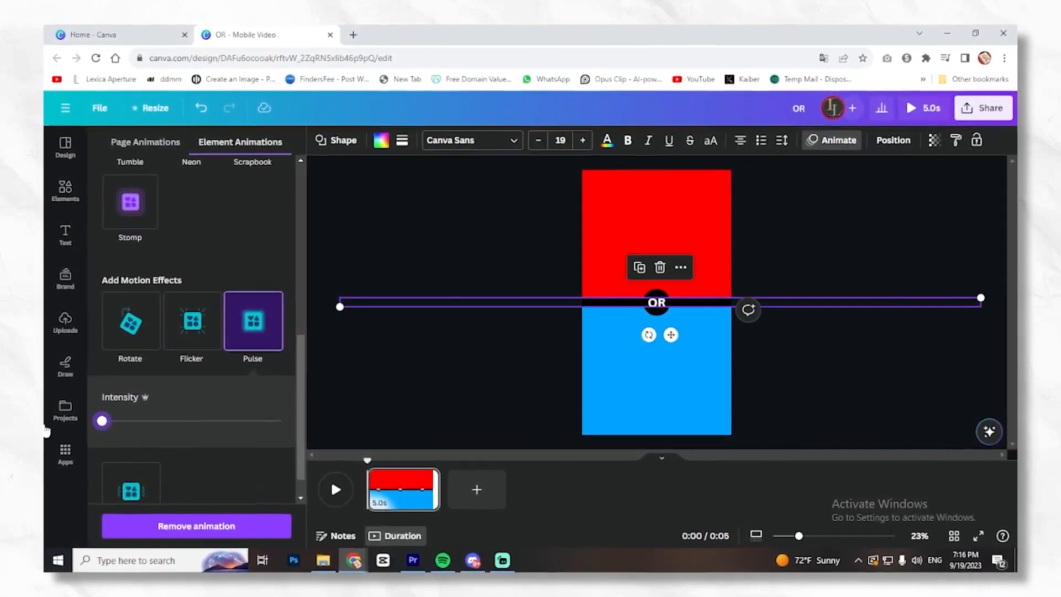
{"action": "left_click", "coordinate": [390, 378]}
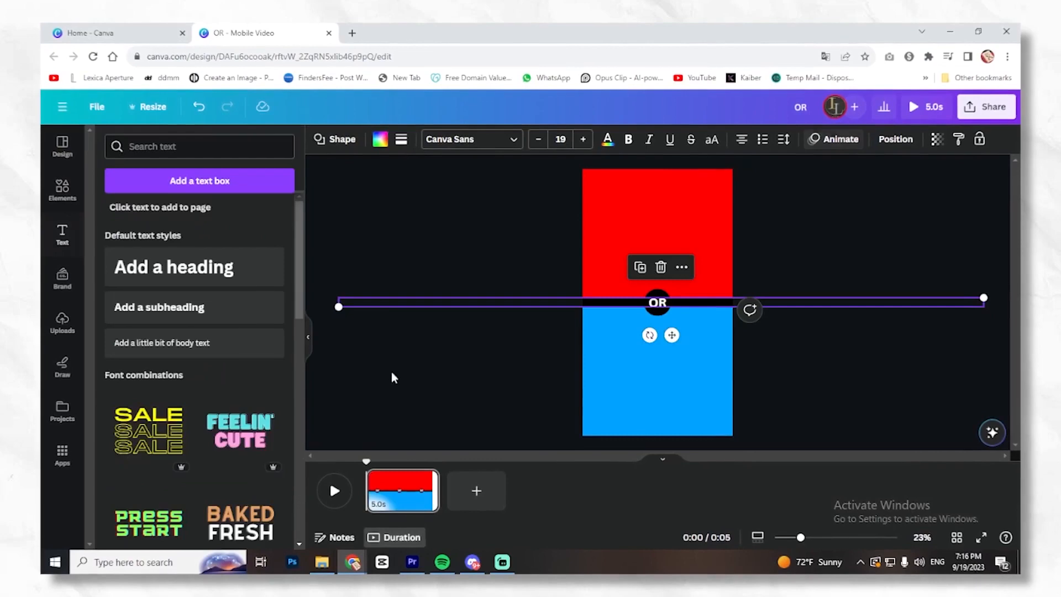
- Apply the Pulse motion effect at minimum intensity to the black circle
{"action": "left_click", "coordinate": [657, 311]}
{"action": "left_click", "coordinate": [836, 137]}
{"action": "scroll", "coordinate": [271, 436], "scroll_direction": "down", "scroll_amount": 3}
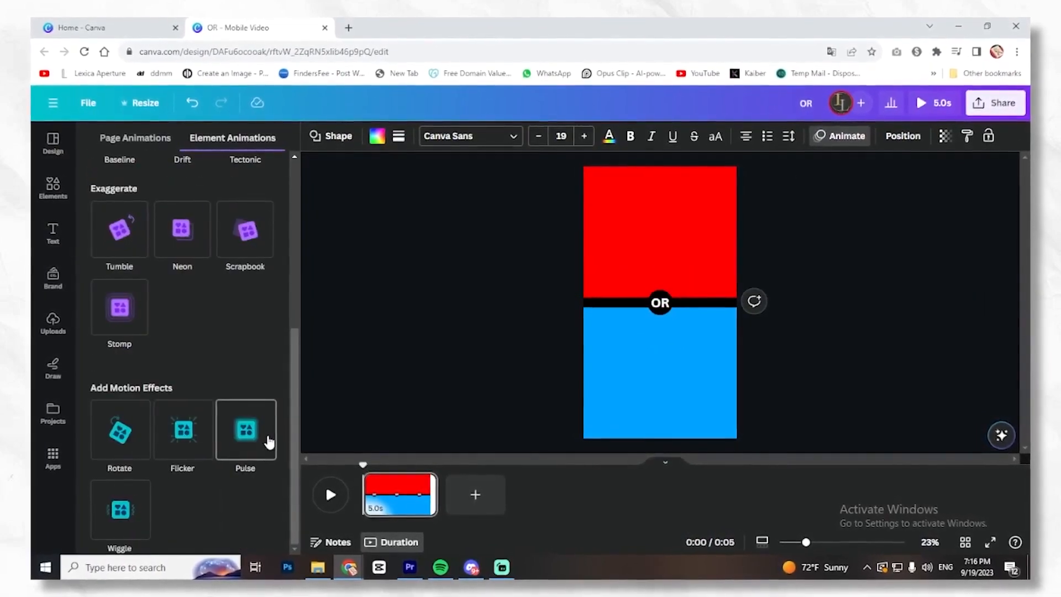
{"action": "left_click", "coordinate": [266, 437]}
{"action": "left_click_drag", "start_coordinate": [181, 487], "coordinate": [89, 487]}
{"action": "left_click", "coordinate": [372, 429]}
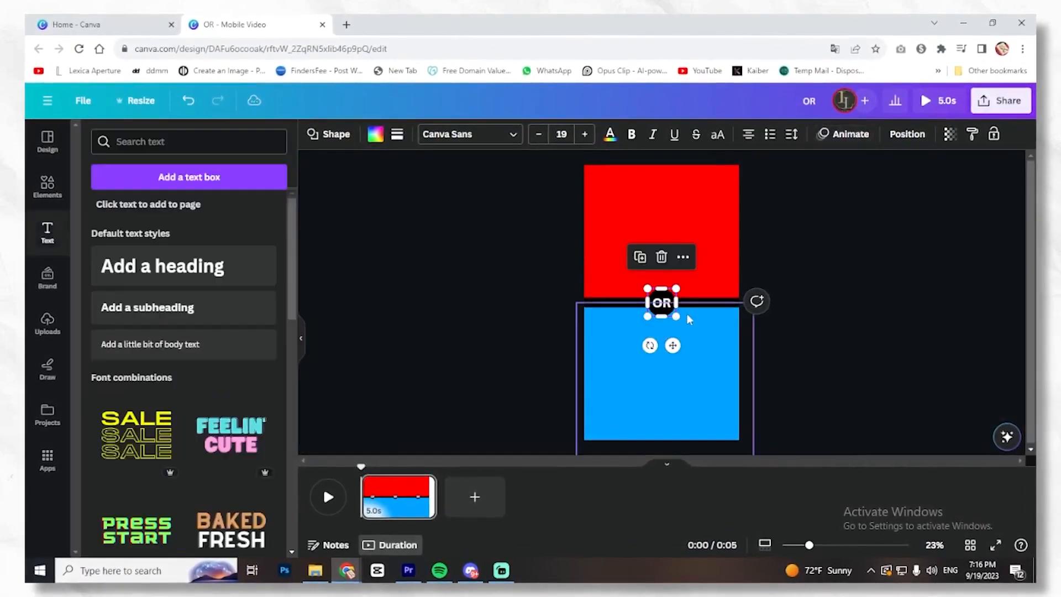
- Apply the Pulse motion effect at minimum intensity to the "OR" text and preview the video
{"action": "left_click", "coordinate": [661, 304]}
{"action": "left_click", "coordinate": [777, 136]}
{"action": "scroll", "coordinate": [228, 464], "scroll_direction": "down", "scroll_amount": 10}
{"action": "left_click", "coordinate": [238, 436]}
{"action": "scroll", "coordinate": [199, 447], "scroll_direction": "down", "scroll_amount": 3}
{"action": "left_click_drag", "start_coordinate": [177, 392], "coordinate": [88, 393]}
{"action": "left_click", "coordinate": [381, 426]}
{"action": "left_click", "coordinate": [326, 497]}
{"action": "left_click", "coordinate": [326, 497]}
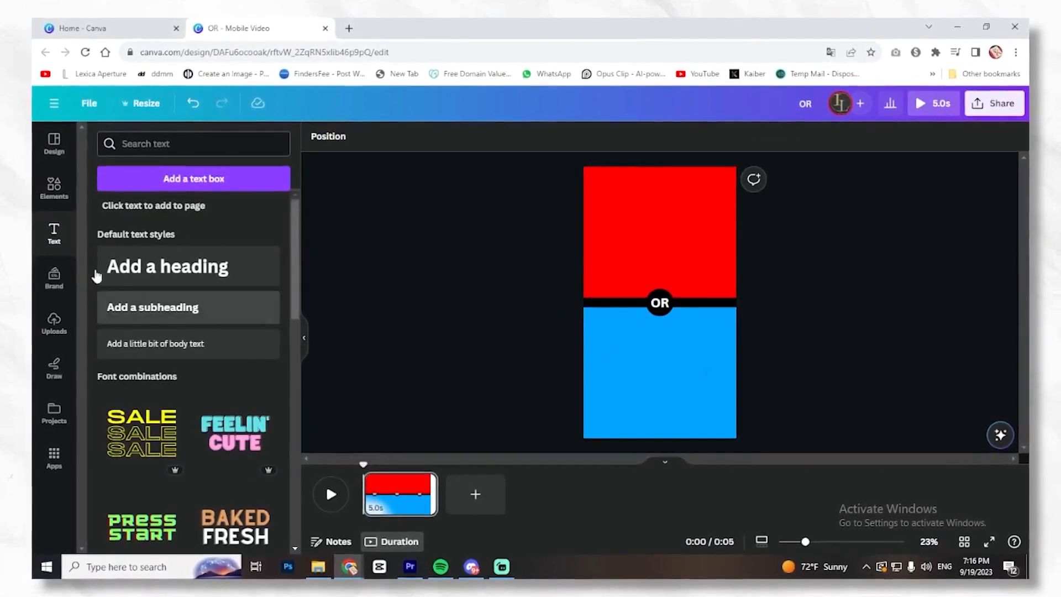
- Add a heading that reads "Lionel Messi"
{"action": "left_click", "coordinate": [52, 145]}
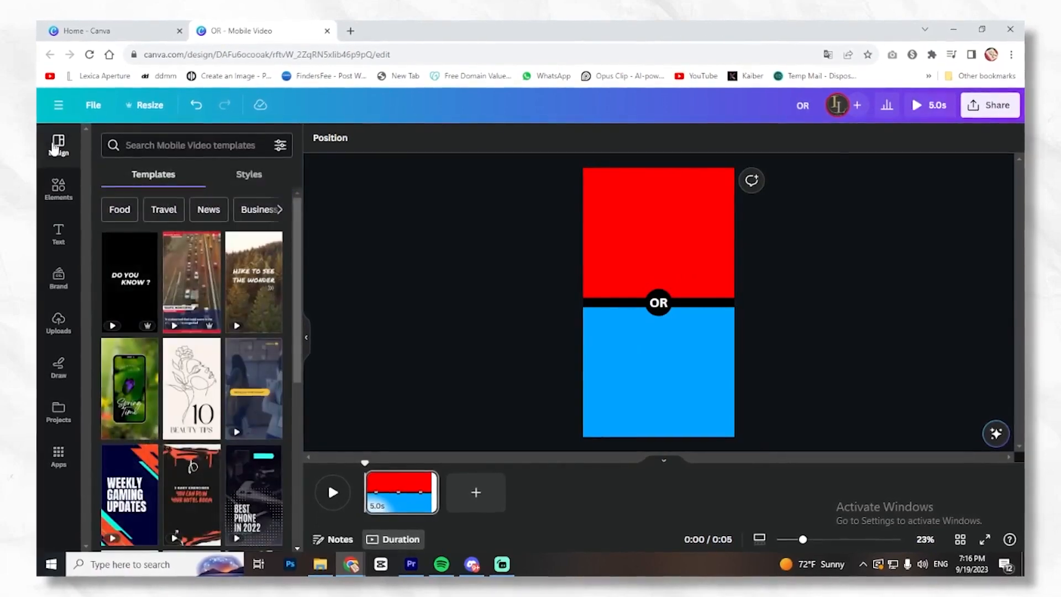
{"action": "left_click", "coordinate": [56, 233]}
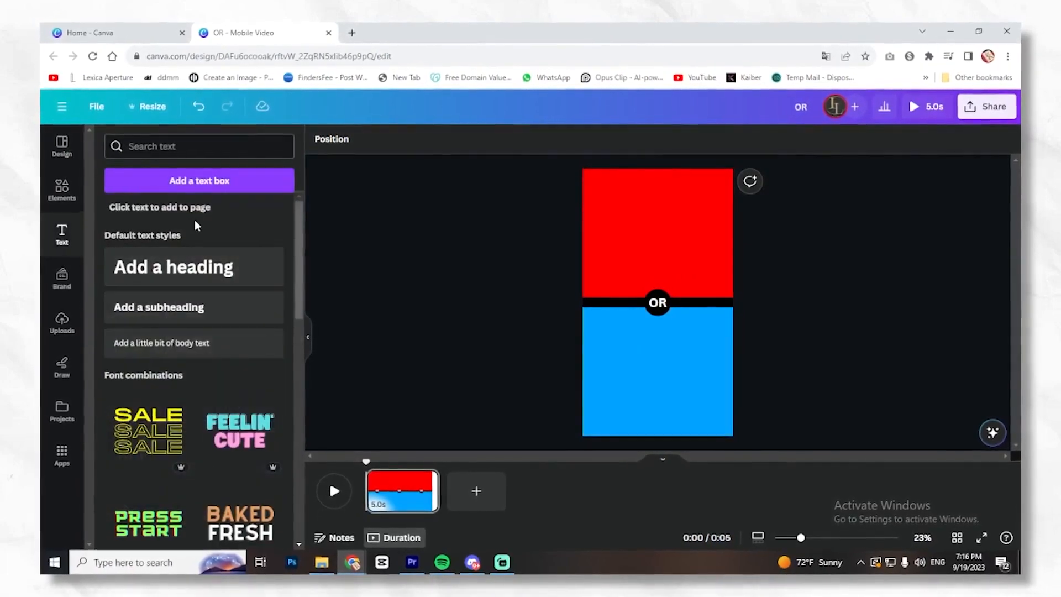
{"action": "left_click", "coordinate": [178, 268]}
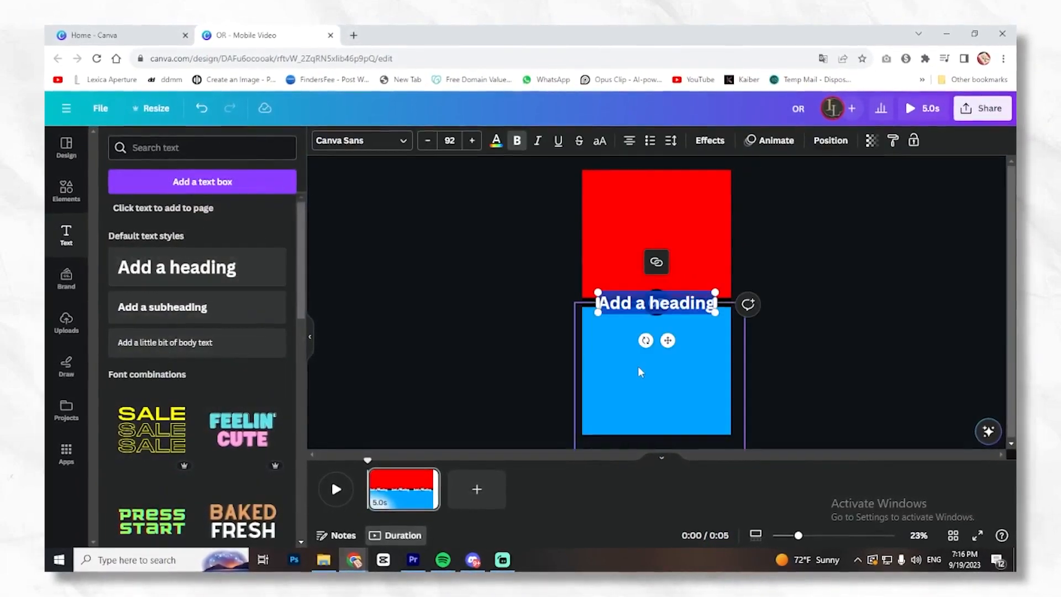
{"action": "type", "text": "Lion"}
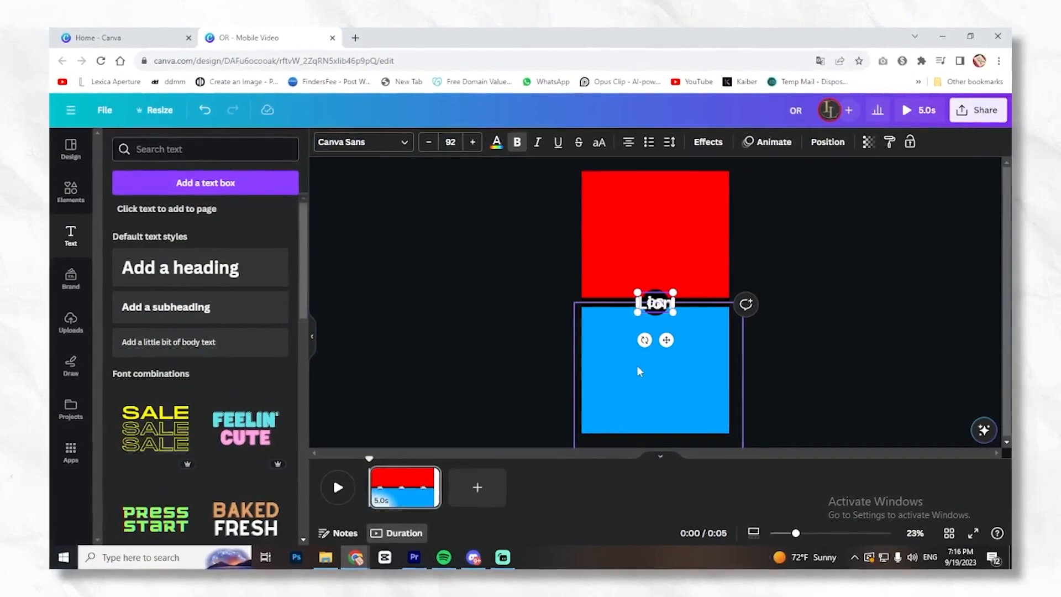
{"action": "type", "text": "el Messi"}
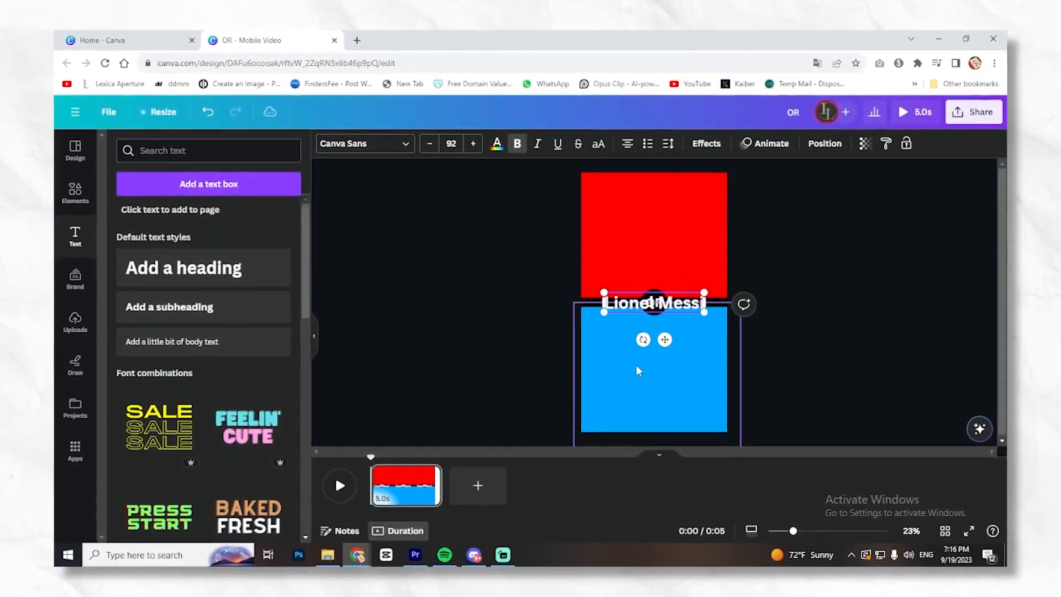
{"action": "left_click", "coordinate": [758, 335]}
- Place the heading just above the divider bar and a copy below it, changing the copy's text to "Cristiano Ronaldo"
{"action": "left_click", "coordinate": [671, 308]}
{"action": "left_click_drag", "start_coordinate": [664, 339], "coordinate": [663, 367]}
{"action": "double_click", "coordinate": [656, 336]}
{"action": "type", "text": "Cristiano Ronaldo"}
- Apply a black Shadow effect to the "Lionel Messi" text with offset 65 and transparency 100
{"action": "left_click", "coordinate": [664, 274]}
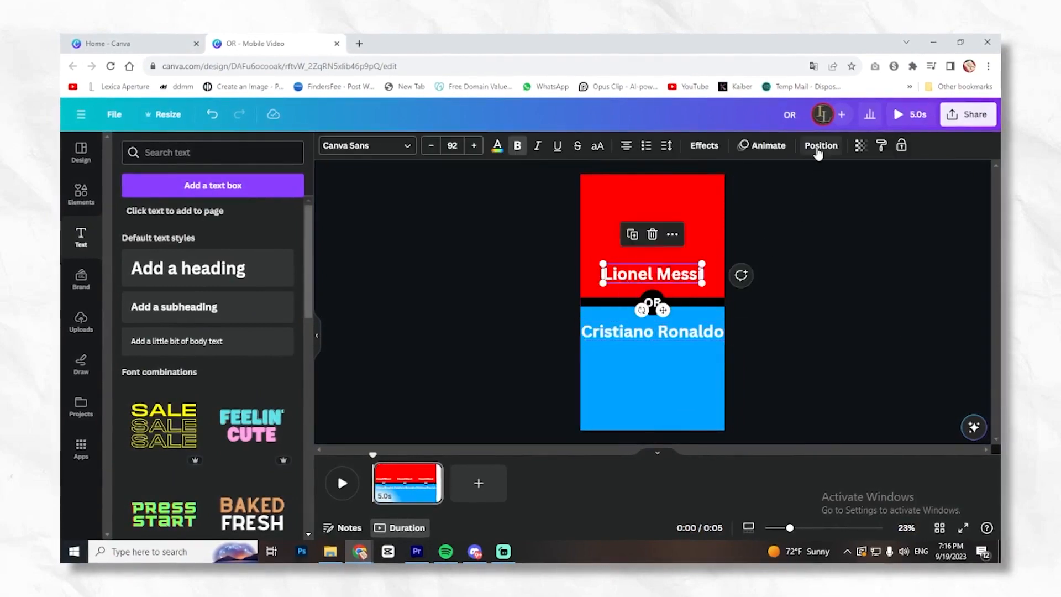
{"action": "left_click", "coordinate": [718, 146]}
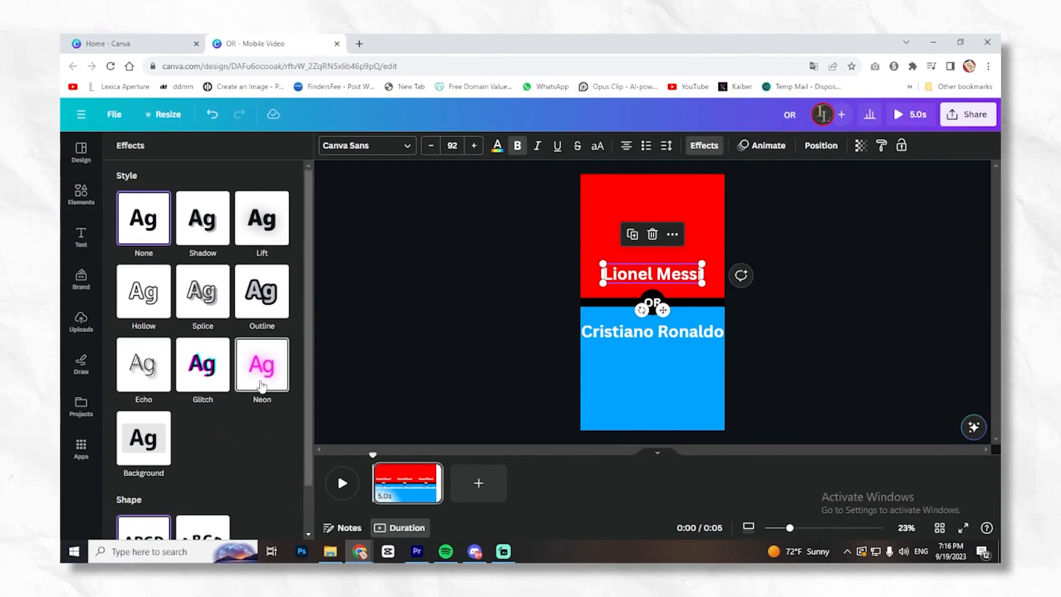
{"action": "left_click", "coordinate": [210, 236]}
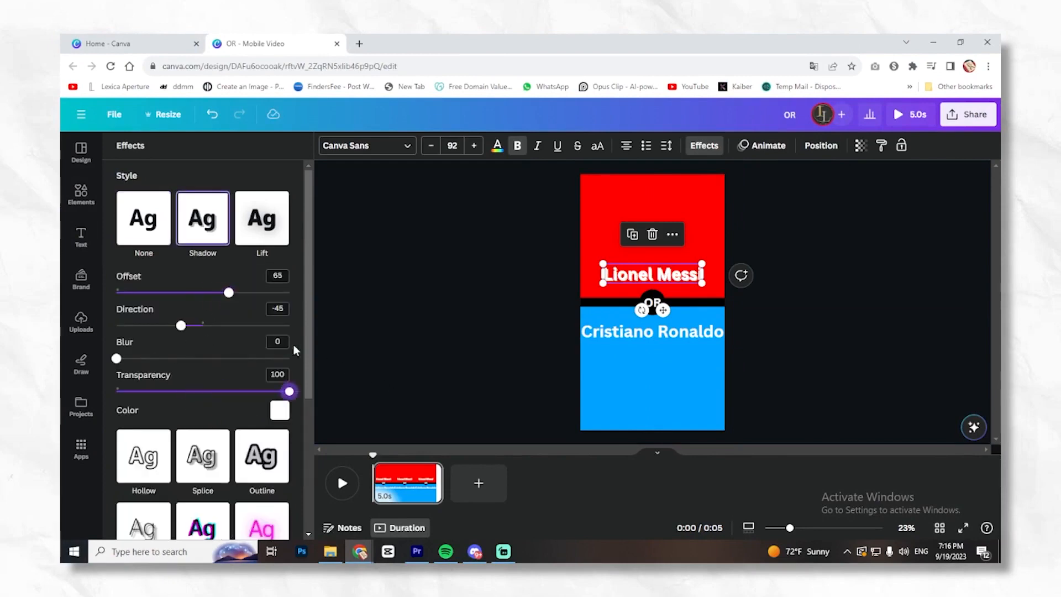
{"action": "left_click", "coordinate": [280, 418]}
{"action": "left_click", "coordinate": [160, 270]}
{"action": "left_click", "coordinate": [293, 226]}
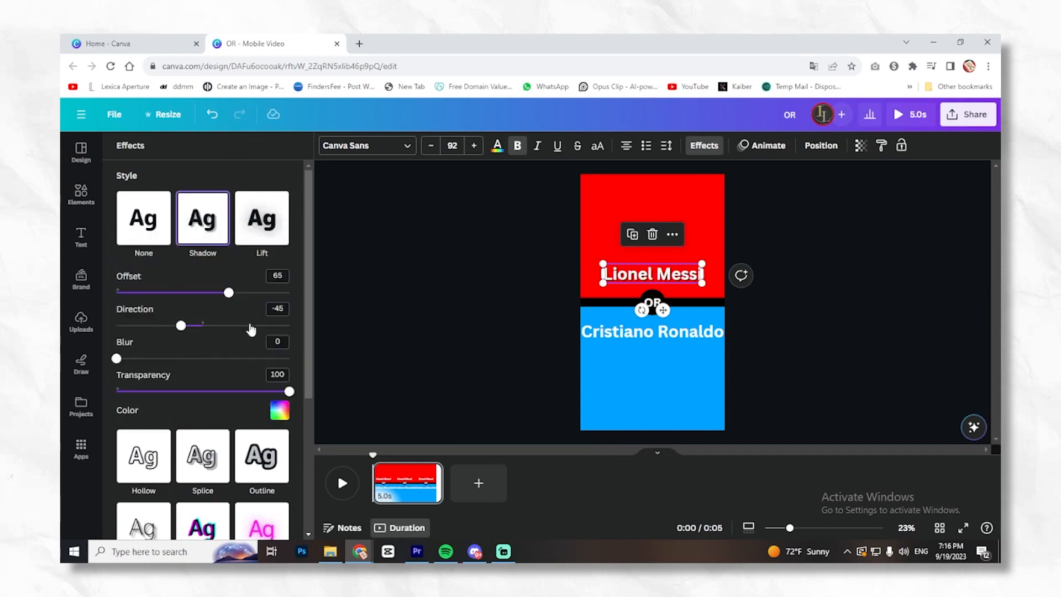
- Apply a black Shadow effect to the "Cristiano Ronaldo" text with offset 100, direction 0 and transparency 100
{"action": "left_click", "coordinate": [609, 332]}
{"action": "left_click", "coordinate": [705, 146]}
{"action": "left_click", "coordinate": [204, 219]}
{"action": "left_click_drag", "start_coordinate": [189, 393], "coordinate": [292, 392]}
{"action": "left_click", "coordinate": [280, 411]}
{"action": "left_click", "coordinate": [155, 268]}
{"action": "left_click", "coordinate": [293, 226]}
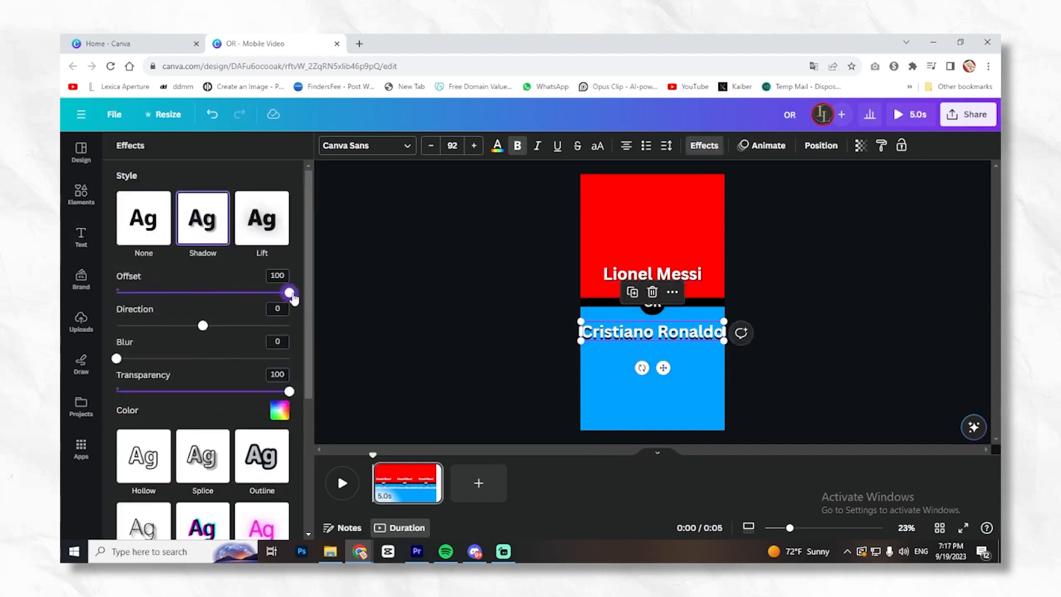
- Show the timing of the "Lionel Messi" heading, delay its start slightly and extend the page duration to 6.5 seconds
{"action": "left_click", "coordinate": [80, 238]}
{"action": "left_click", "coordinate": [824, 322]}
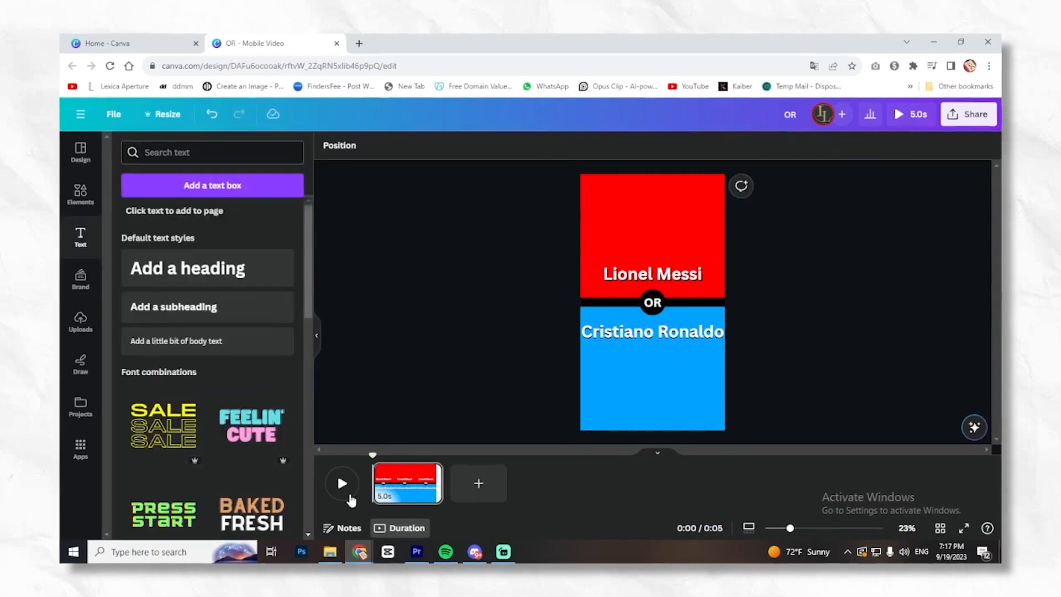
{"action": "left_click", "coordinate": [661, 274]}
{"action": "right_click", "coordinate": [666, 274]}
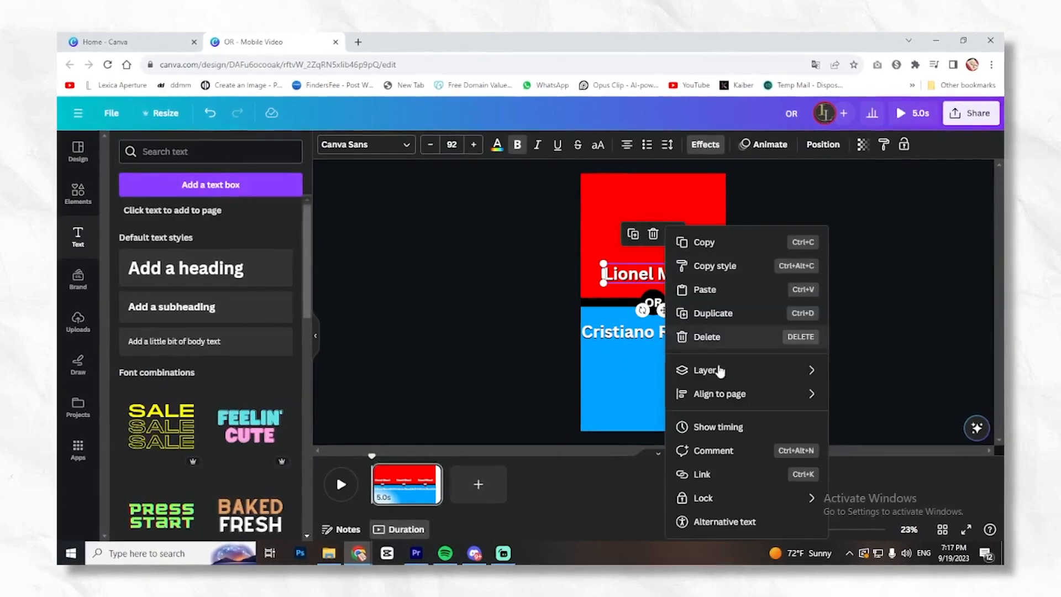
{"action": "left_click", "coordinate": [715, 429]}
{"action": "left_click_drag", "start_coordinate": [373, 464], "coordinate": [381, 465]}
{"action": "left_click_drag", "start_coordinate": [440, 494], "coordinate": [462, 494]}
{"action": "left_click_drag", "start_coordinate": [381, 468], "coordinate": [386, 469]}
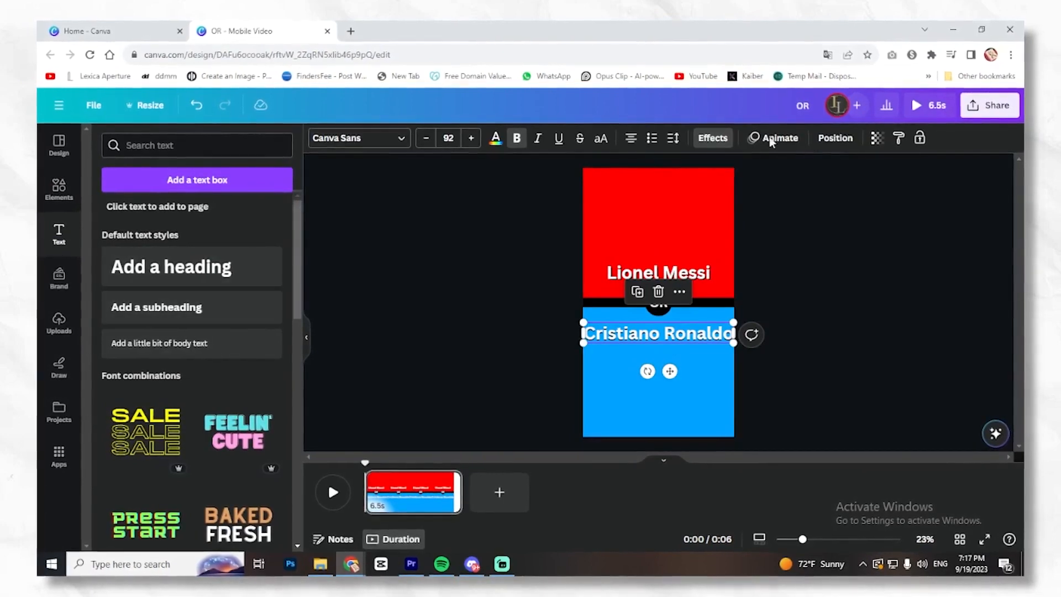
- Apply the Pop text animation to the "Cristiano Ronaldo" and "Lionel Messi" headings and preview the video
{"action": "left_click", "coordinate": [798, 139]}
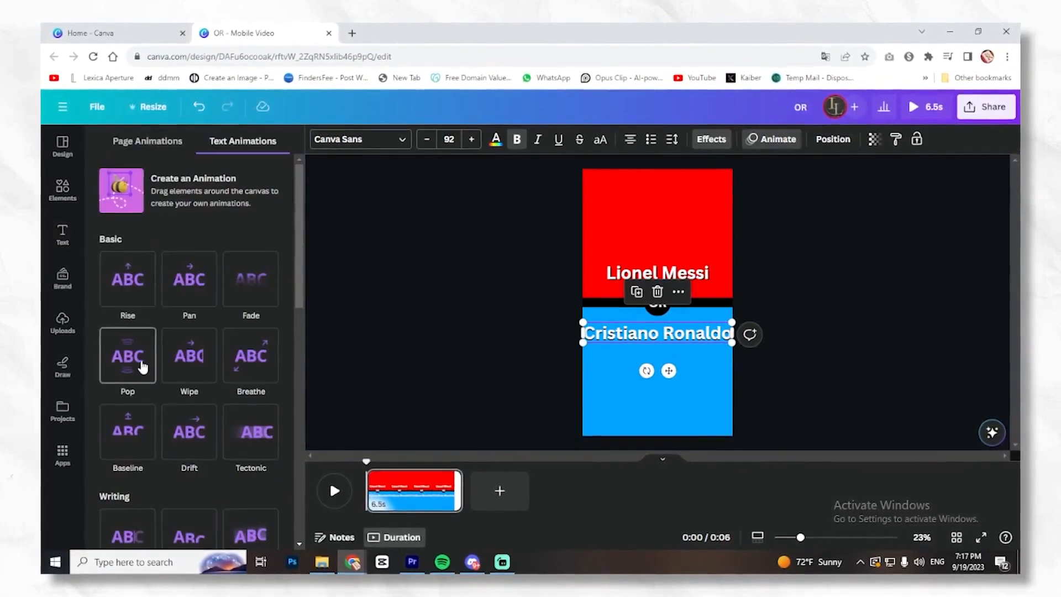
{"action": "left_click", "coordinate": [141, 377]}
{"action": "left_click", "coordinate": [646, 274]}
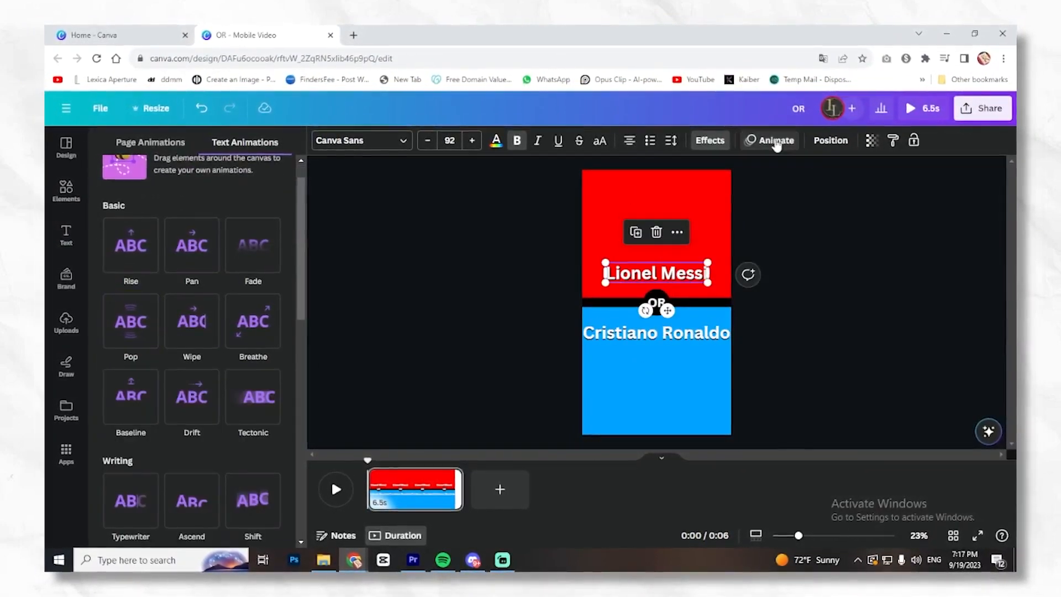
{"action": "left_click", "coordinate": [129, 341]}
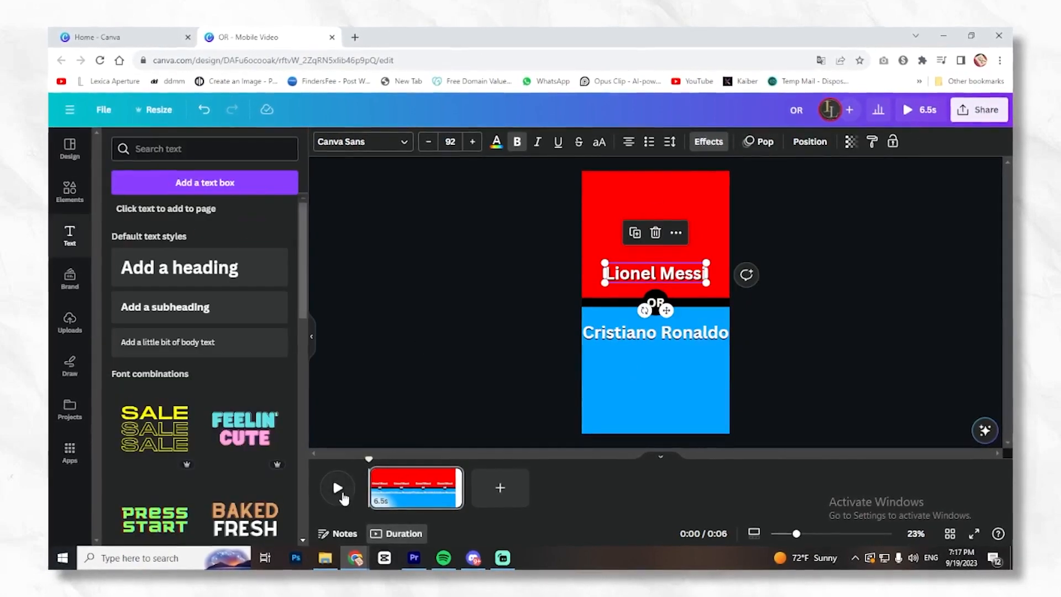
{"action": "left_click", "coordinate": [335, 488]}
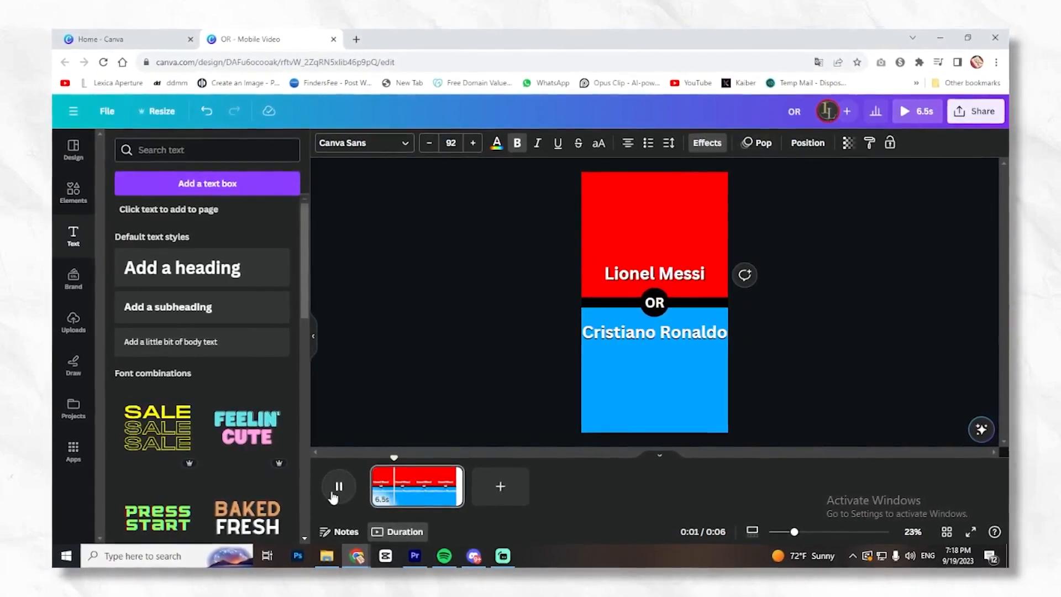
- Shorten the "Lionel Messi" heading's on-screen time to about 3.9 seconds by trimming its end
{"action": "right_click", "coordinate": [626, 271]}
{"action": "left_click", "coordinate": [659, 425]}
{"action": "left_click_drag", "start_coordinate": [459, 461], "coordinate": [441, 465]}
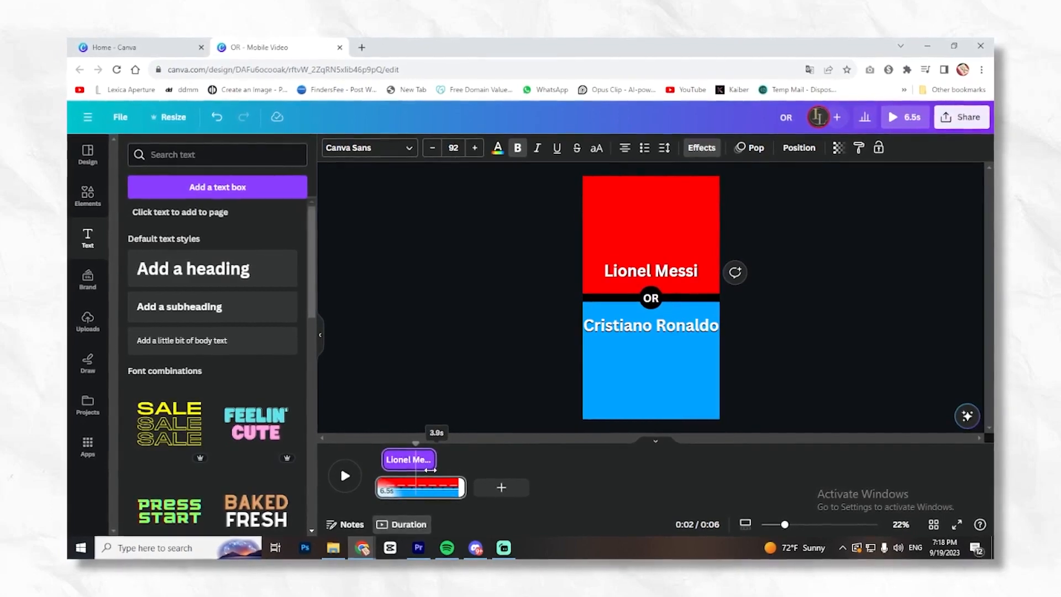
{"action": "left_click_drag", "start_coordinate": [446, 473], "coordinate": [445, 474]}
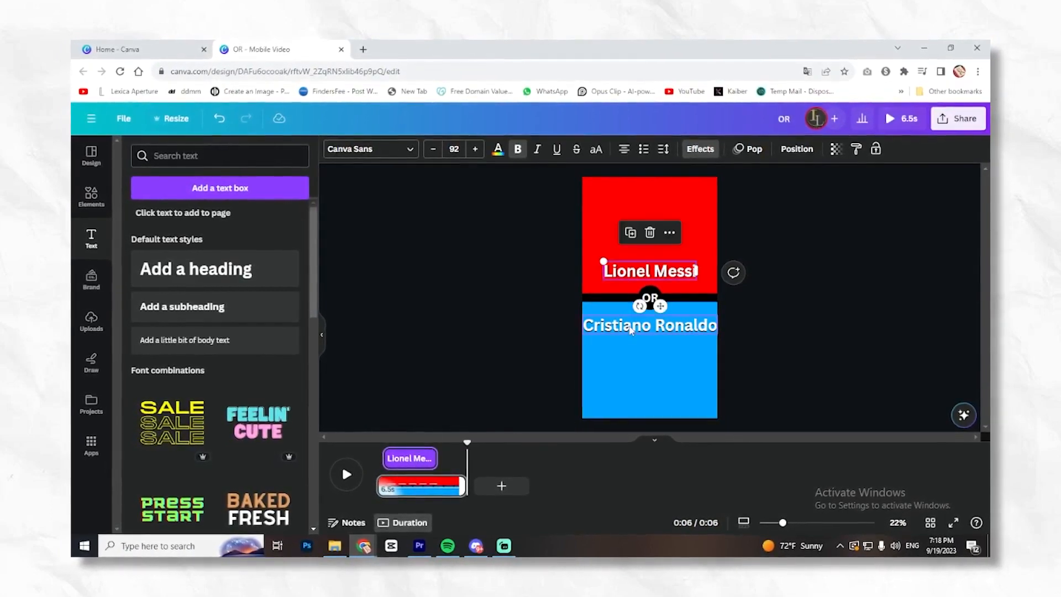
- Match the "Cristiano Ronaldo" heading's timing to that of the "Lionel Messi" heading and preview the video
{"action": "right_click", "coordinate": [627, 326]}
{"action": "left_click", "coordinate": [667, 424]}
{"action": "right_click", "coordinate": [642, 332]}
{"action": "left_click", "coordinate": [670, 426]}
{"action": "left_click", "coordinate": [343, 474]}
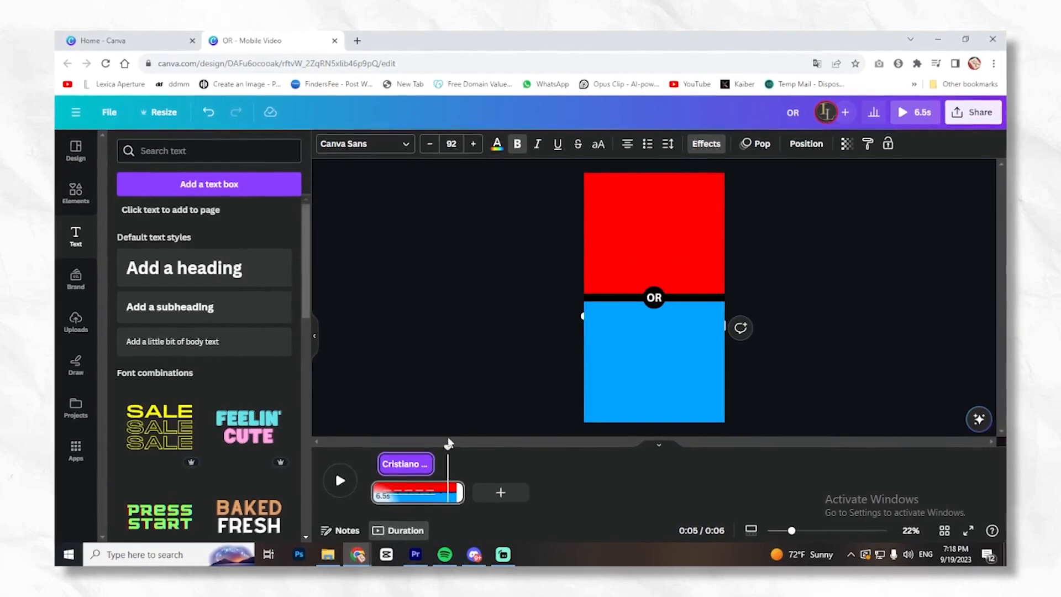
- Add a heading that reads "55%", place it over the "Lionel Messi" text and give it the Pop animation
{"action": "left_click", "coordinate": [360, 394]}
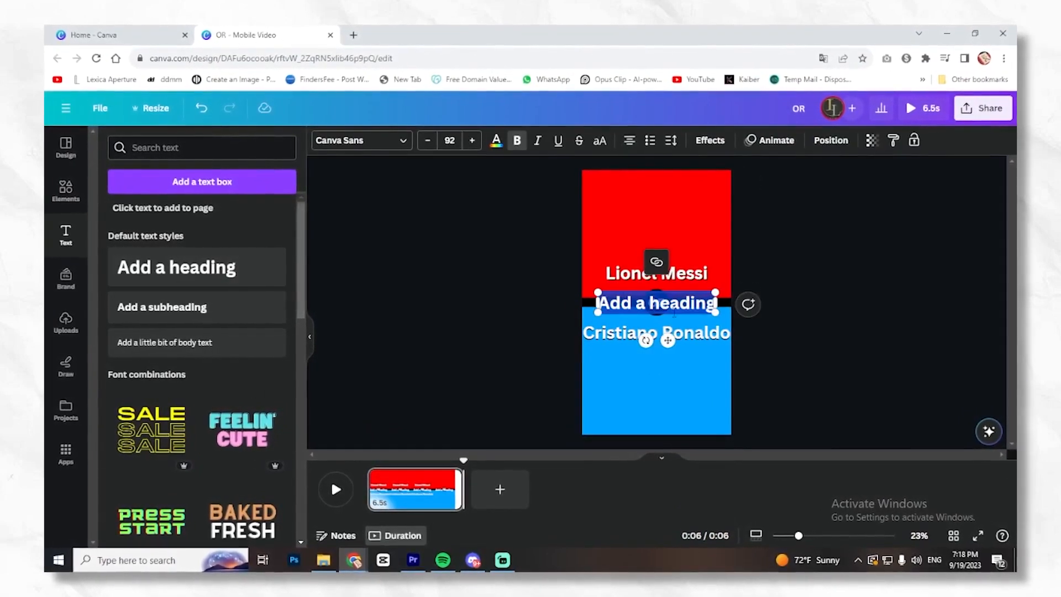
{"action": "type", "text": "50%"}
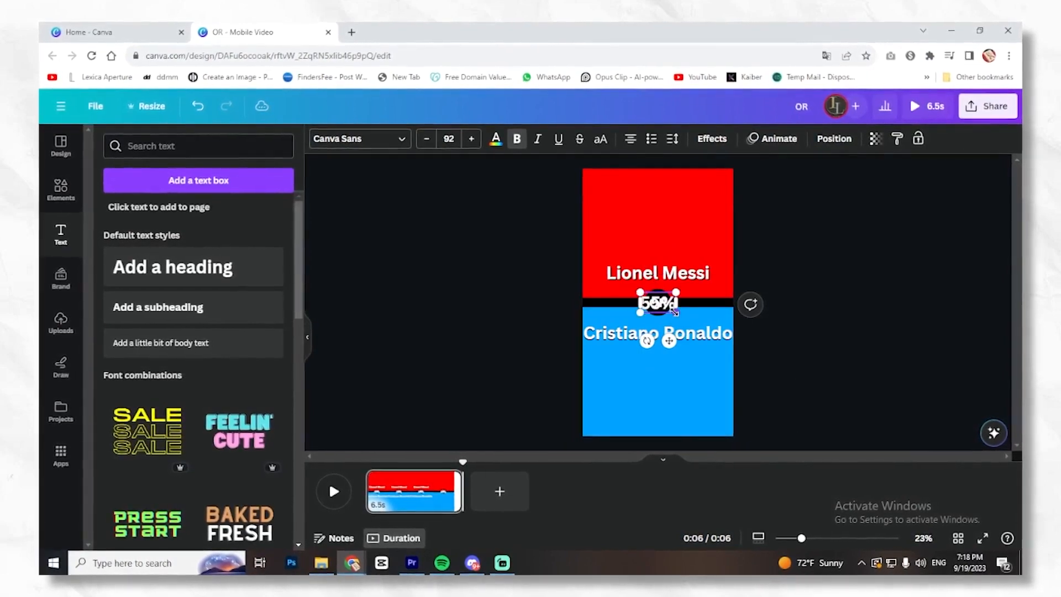
{"action": "double_click", "coordinate": [656, 302]}
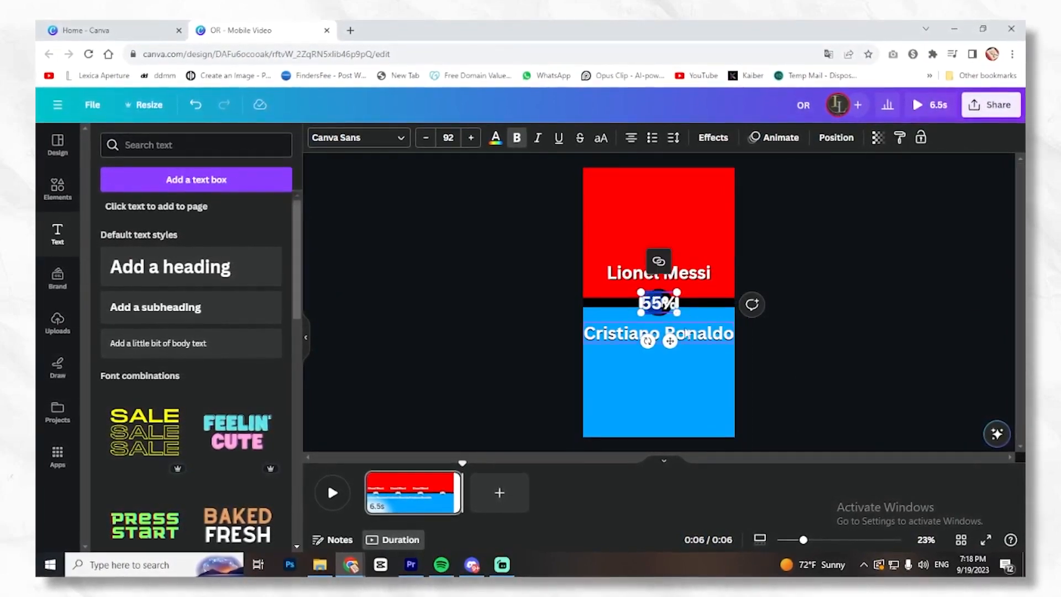
{"action": "left_click", "coordinate": [840, 323]}
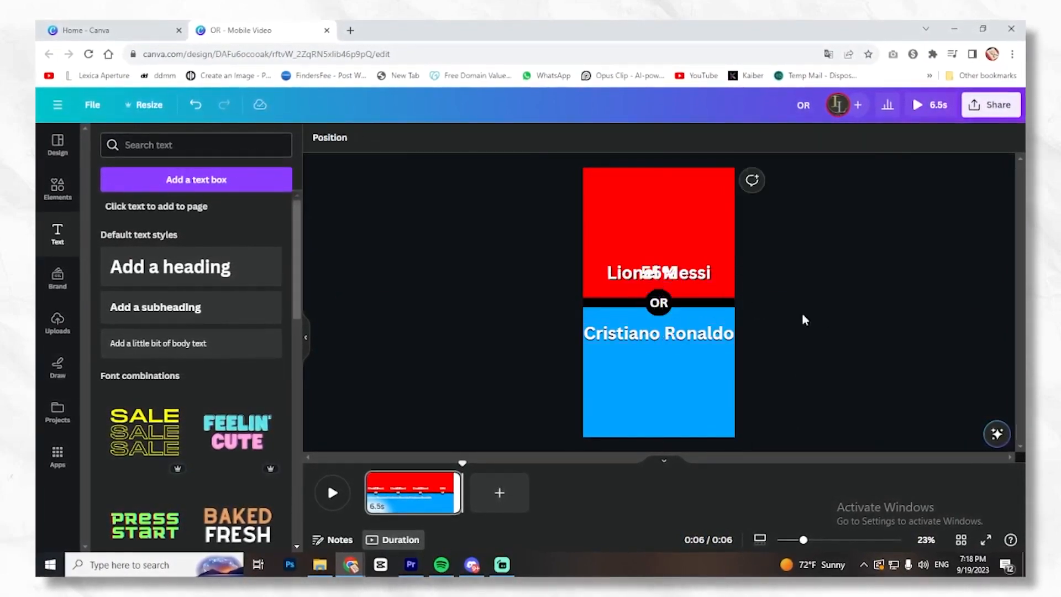
{"action": "left_click", "coordinate": [668, 277]}
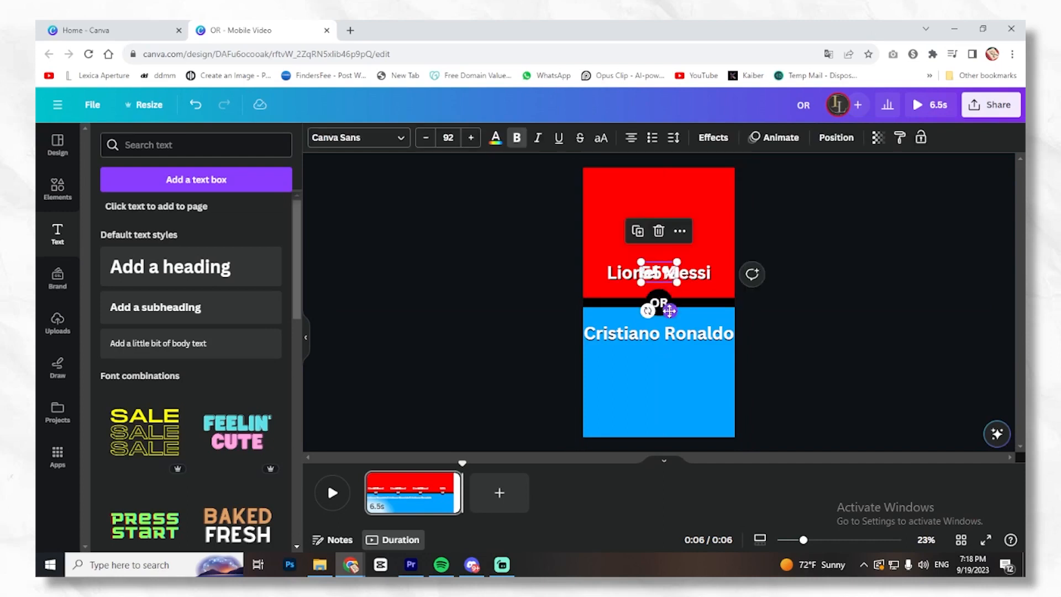
{"action": "left_click", "coordinate": [774, 137]}
{"action": "left_click", "coordinate": [123, 356]}
{"action": "left_click", "coordinate": [829, 308]}
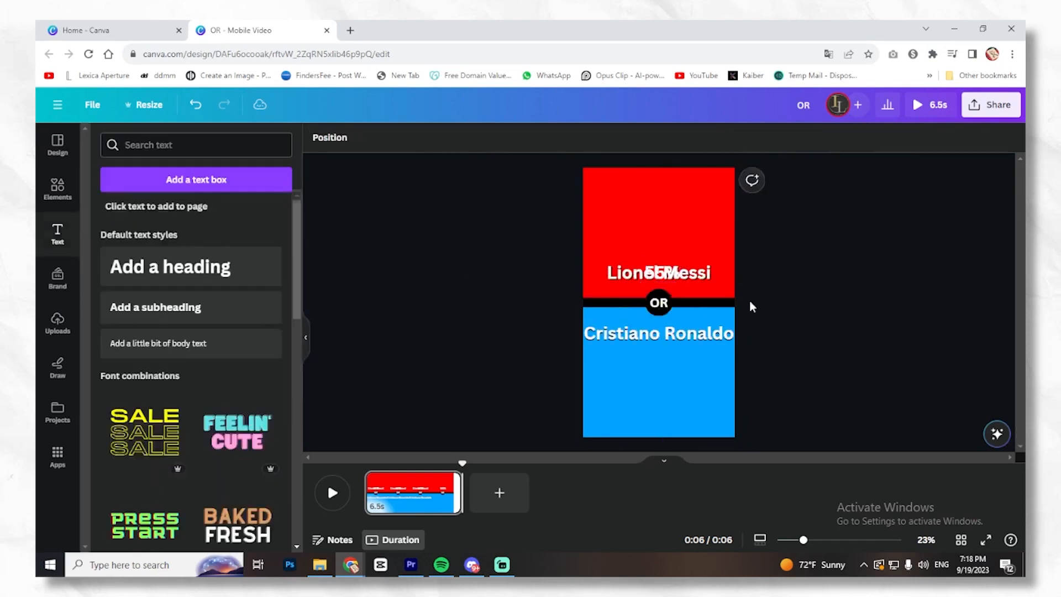
- Place a copy of the percentage text over the "Cristiano Ronaldo" heading and change it to "45%"
{"action": "left_click_drag", "start_coordinate": [653, 336], "coordinate": [660, 336]}
{"action": "double_click", "coordinate": [660, 336]}
{"action": "type", "text": "45%"}
- Apply a black Shadow effect with transparency 100 to the "55%" text
{"action": "left_click", "coordinate": [662, 272]}
{"action": "left_click", "coordinate": [712, 137]}
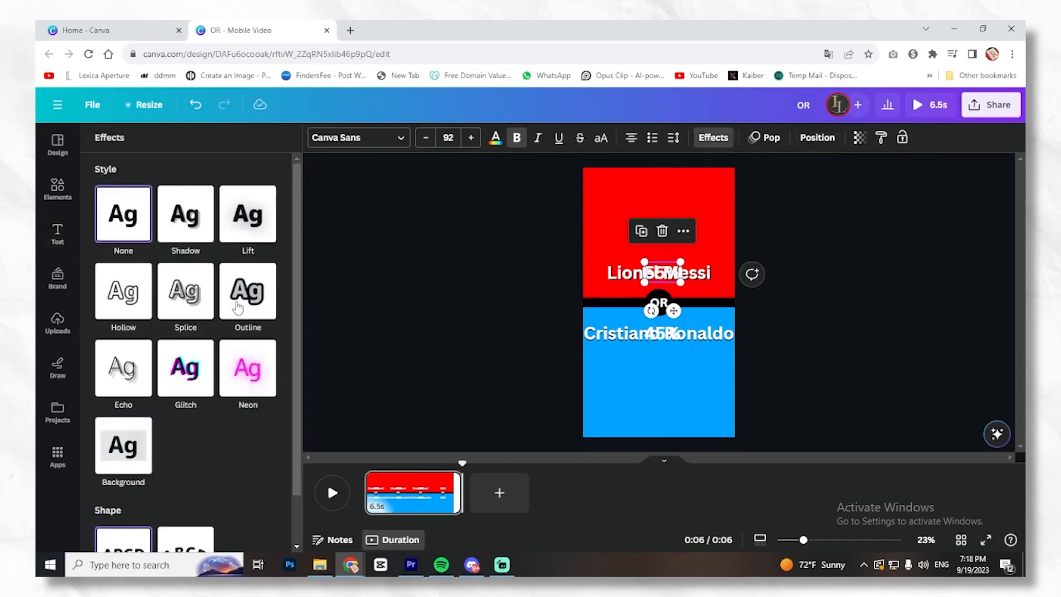
{"action": "left_click", "coordinate": [186, 214]}
{"action": "left_click_drag", "start_coordinate": [167, 396], "coordinate": [278, 397]}
{"action": "left_click", "coordinate": [270, 423]}
{"action": "left_click", "coordinate": [158, 333]}
- Apply a black Shadow effect to the "45%" text with offset 61 and transparency 100
{"action": "left_click", "coordinate": [662, 333]}
{"action": "left_click", "coordinate": [713, 137]}
{"action": "left_click", "coordinate": [185, 214]}
{"action": "left_click_drag", "start_coordinate": [168, 396], "coordinate": [278, 396]}
{"action": "left_click", "coordinate": [267, 416]}
{"action": "left_click", "coordinate": [135, 267]}
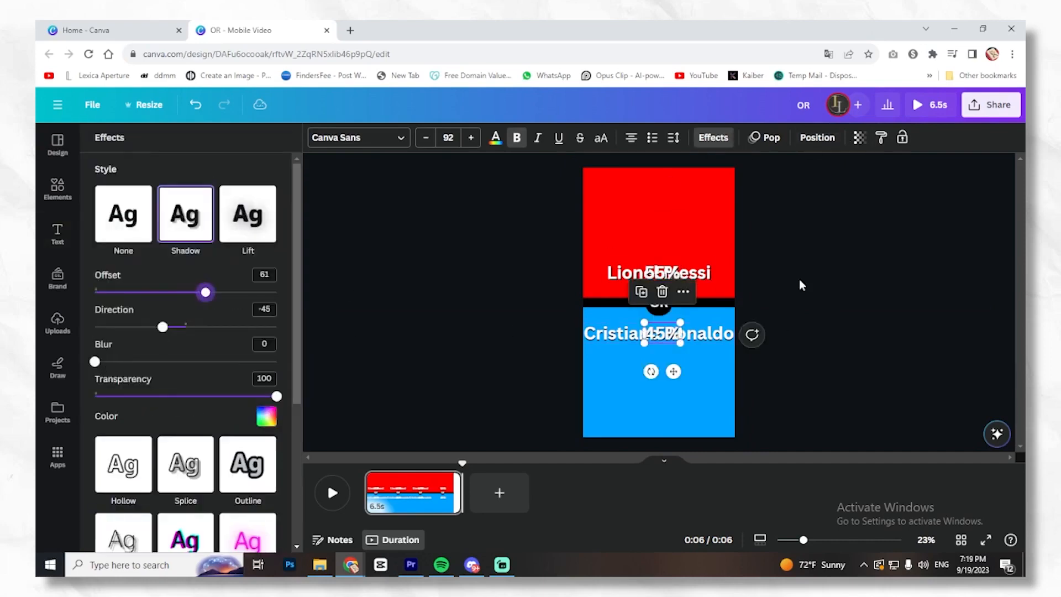
- Delay the "45%" text's start until the name headings end, keeping it to the video's end, and preview the result
{"action": "right_click", "coordinate": [664, 334]}
{"action": "left_click", "coordinate": [713, 432]}
{"action": "left_click_drag", "start_coordinate": [370, 470], "coordinate": [426, 470]}
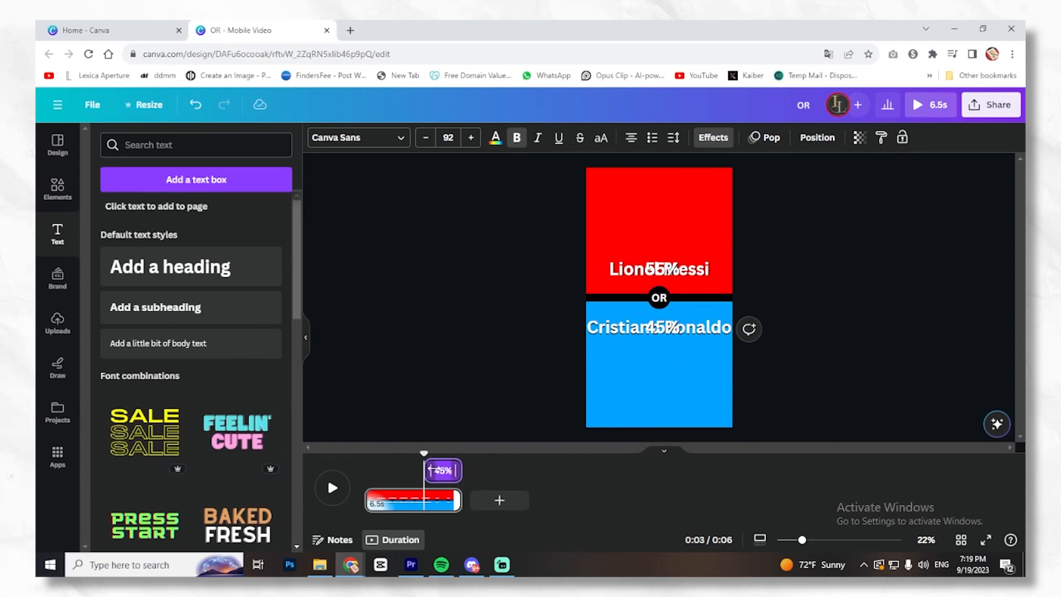
{"action": "left_click", "coordinate": [324, 498]}
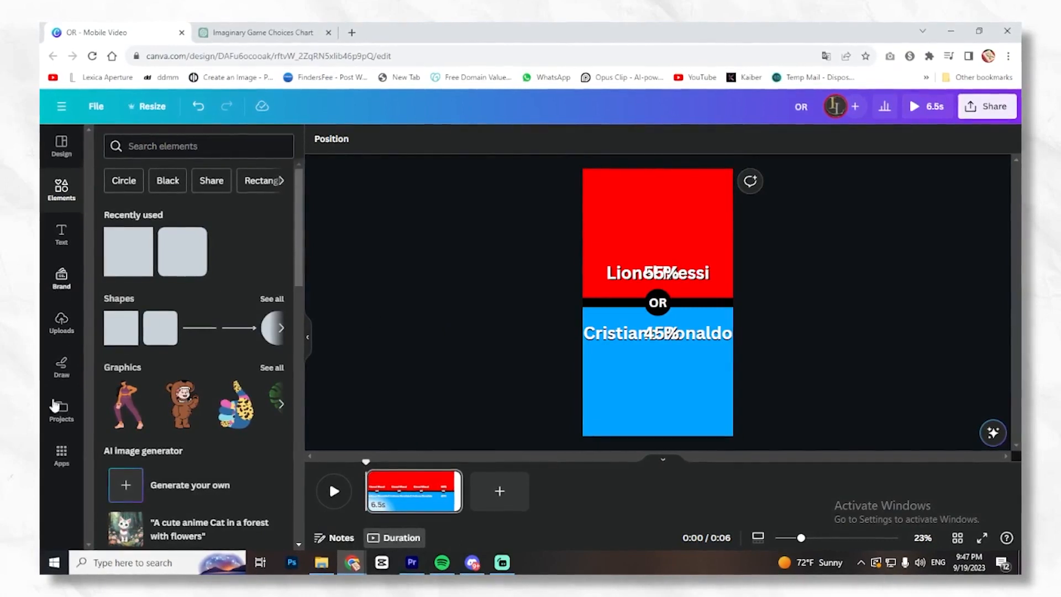
- Search the apps for "bulk create", open Bulk create and choose to enter the data manually
{"action": "left_click", "coordinate": [60, 455]}
{"action": "type", "text": "bulk c"}
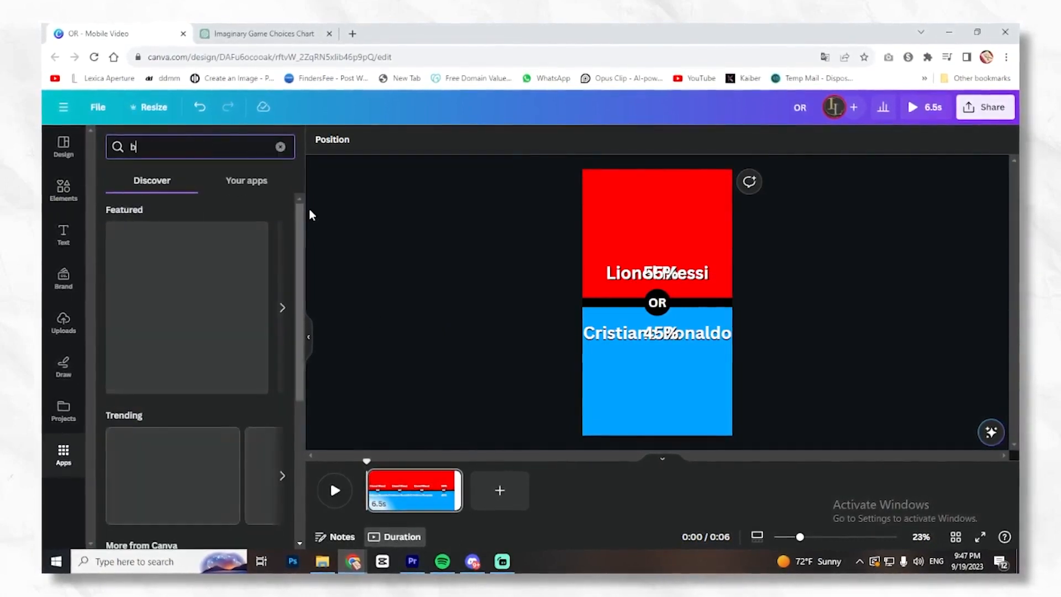
{"action": "type", "text": "reate"}
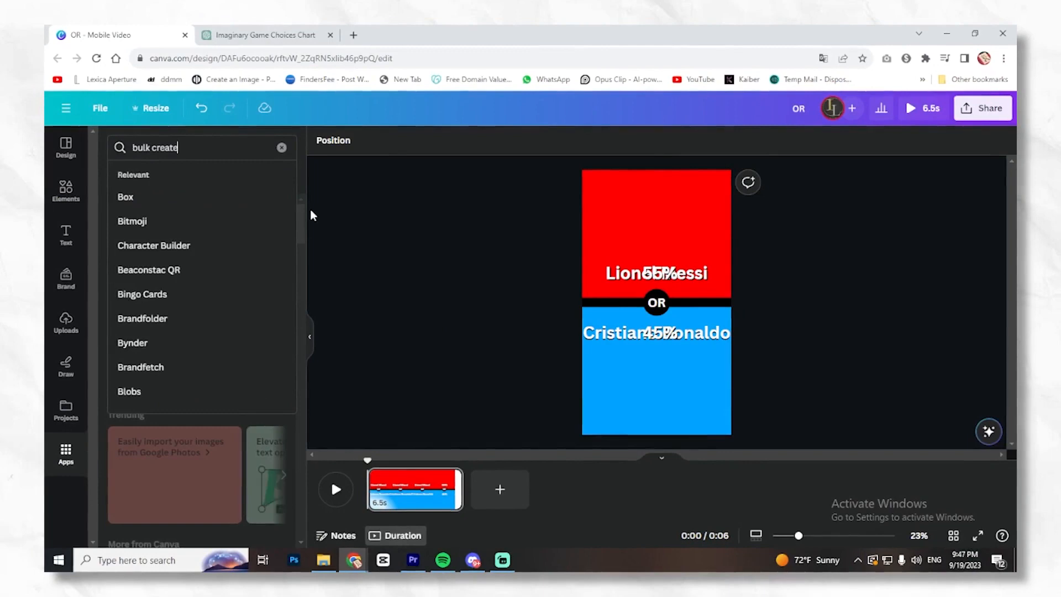
{"action": "key", "text": "Return"}
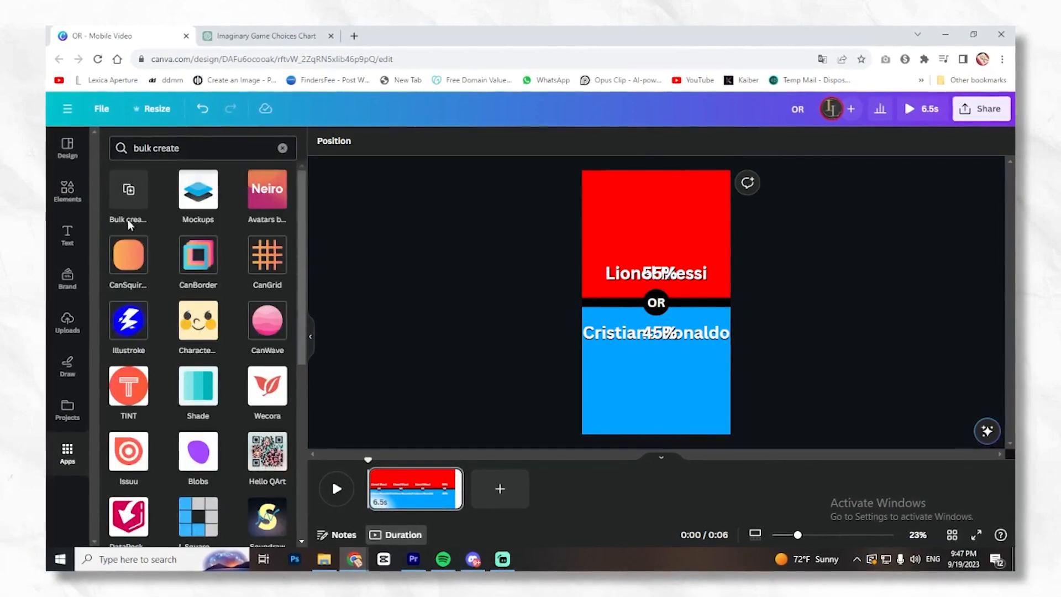
{"action": "left_click", "coordinate": [130, 190]}
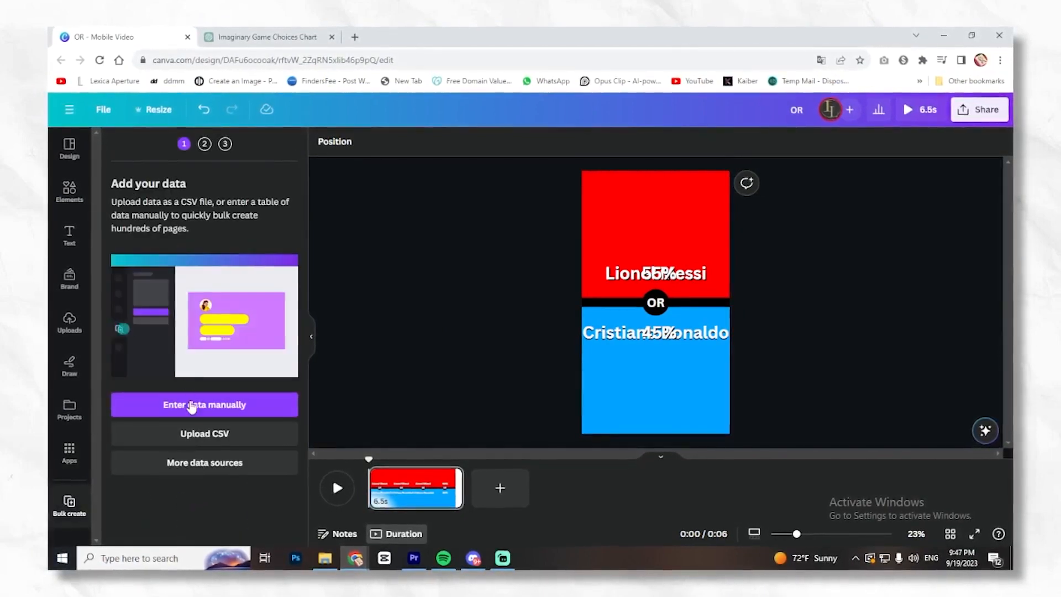
{"action": "left_click", "coordinate": [224, 406]}
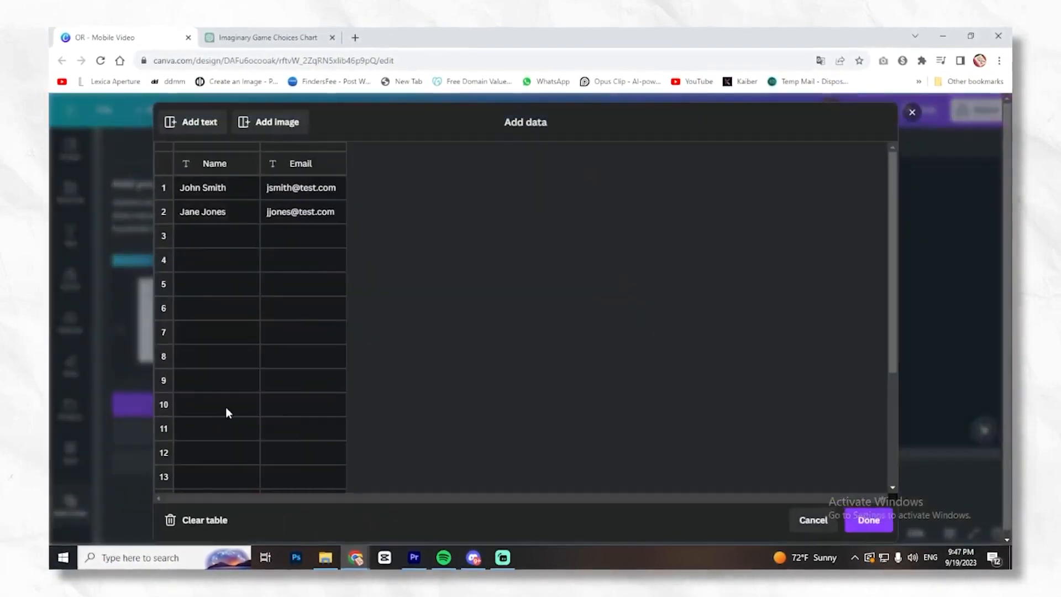
- Switch to the ChatGPT conversation and copy the whole table of soccer player pairs with their percentages
{"action": "left_click", "coordinate": [252, 37]}
{"action": "left_click_drag", "start_coordinate": [418, 157], "coordinate": [760, 350]}
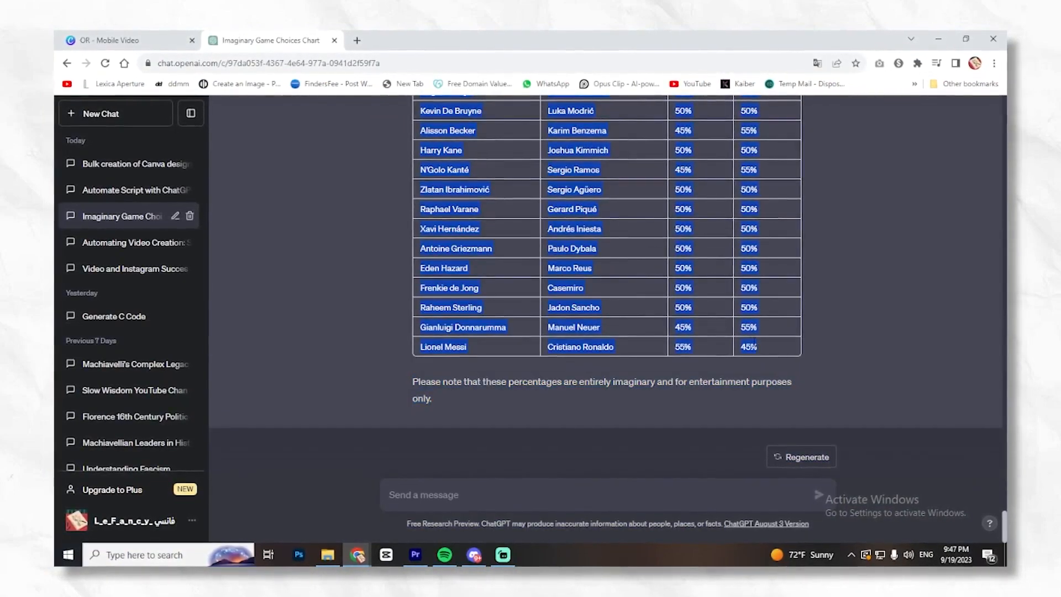
{"action": "right_click", "coordinate": [740, 339]}
{"action": "left_click", "coordinate": [760, 347]}
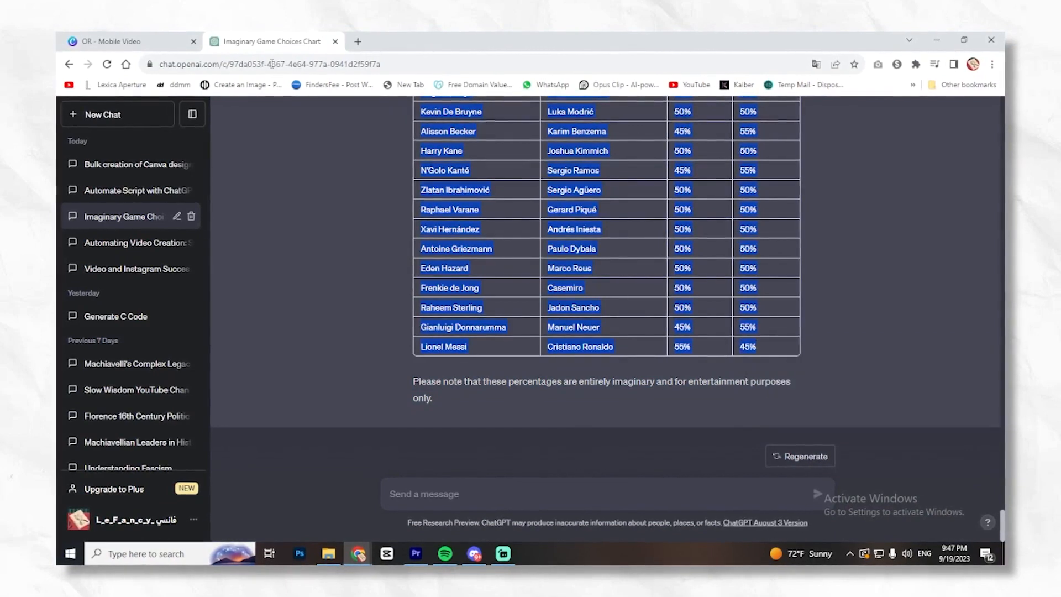
- Return to Canva, paste the copied player table over the sample data from the first header cell, and accept the data
{"action": "left_click", "coordinate": [131, 38]}
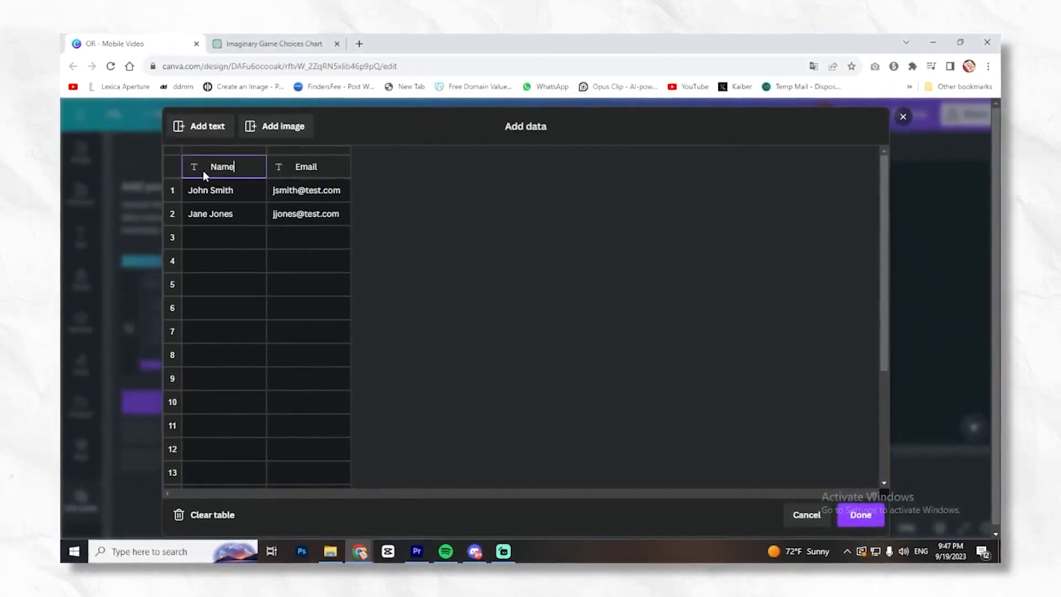
{"action": "key", "text": "ctrl+v"}
{"action": "scroll", "coordinate": [586, 326], "scroll_direction": "down", "scroll_amount": 15}
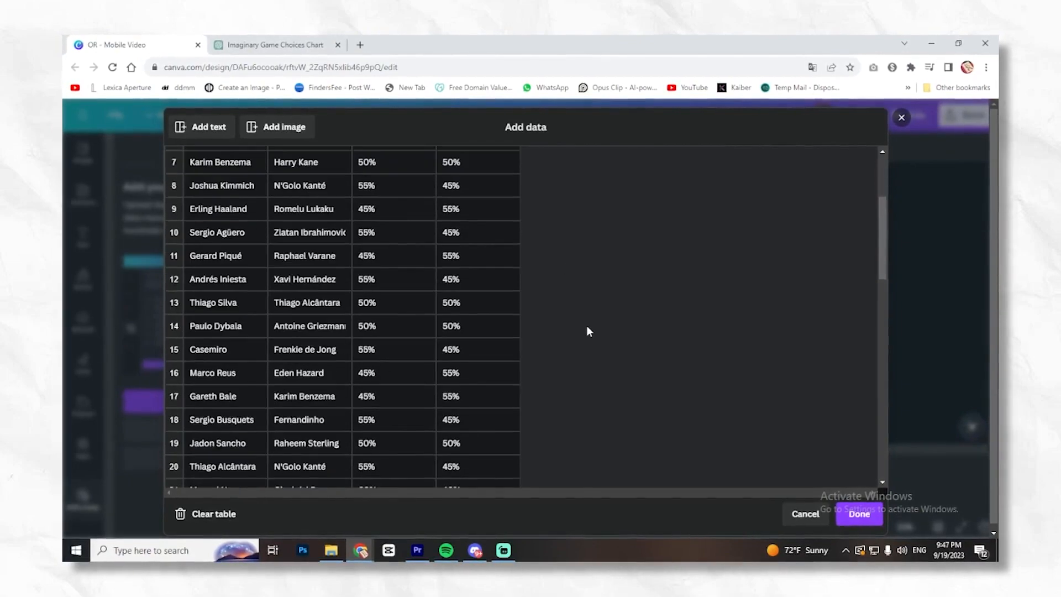
{"action": "scroll", "coordinate": [580, 323], "scroll_direction": "up", "scroll_amount": 15}
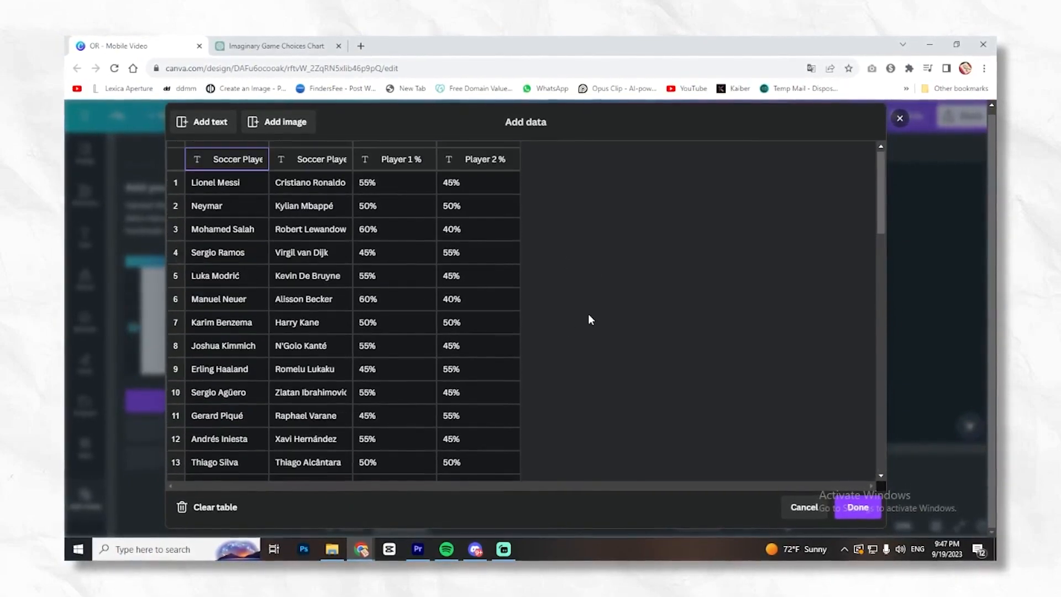
{"action": "left_click", "coordinate": [854, 513]}
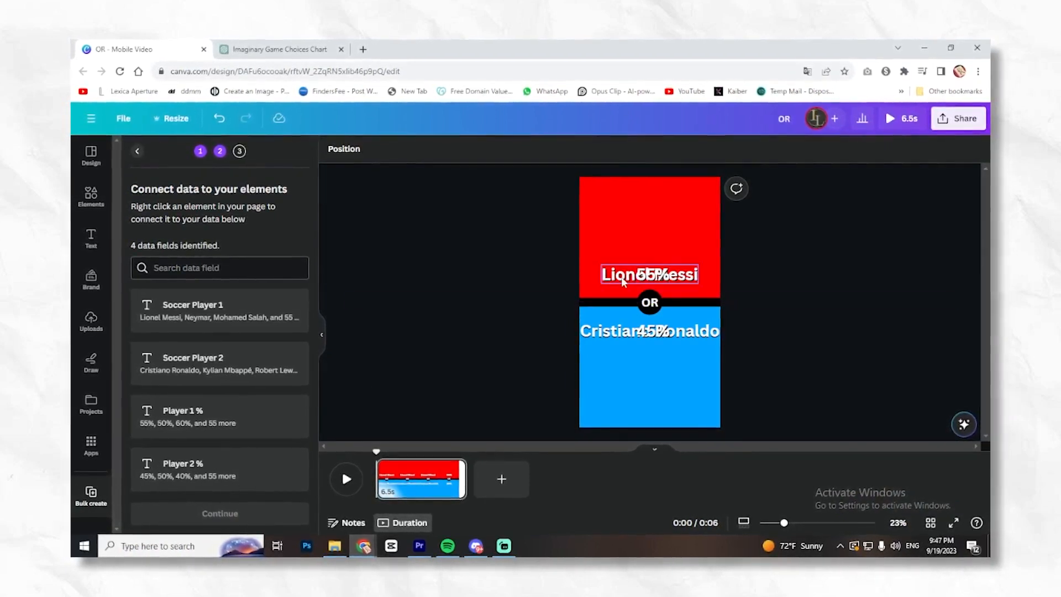
- Connect the "Lionel Messi" heading to the Soccer Player 1 field and the "55%" text to the Player 1 % field
{"action": "right_click", "coordinate": [622, 280]}
{"action": "left_click", "coordinate": [669, 401]}
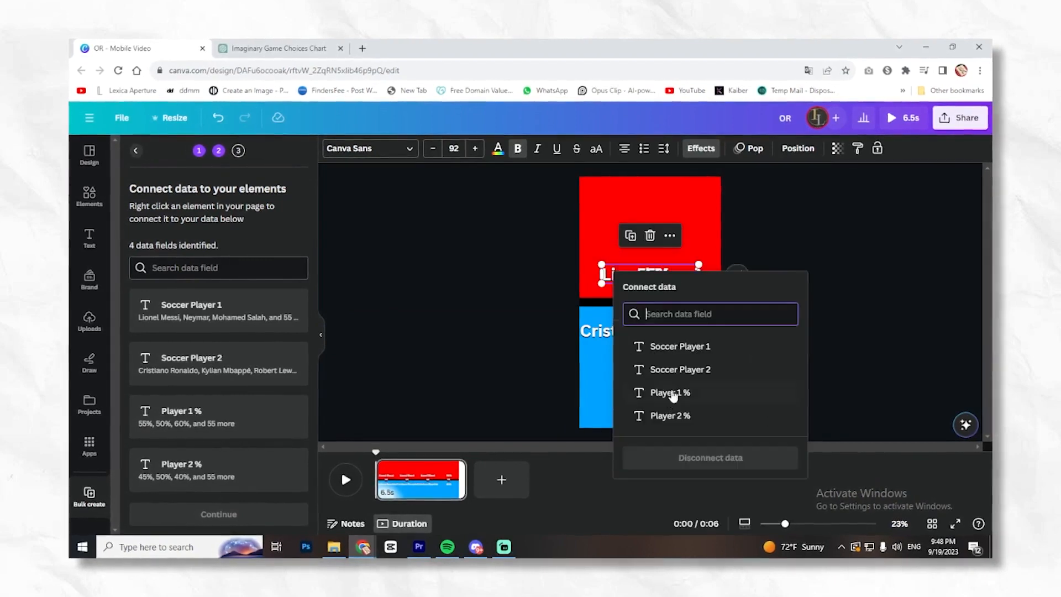
{"action": "left_click", "coordinate": [685, 348]}
{"action": "right_click", "coordinate": [652, 274]}
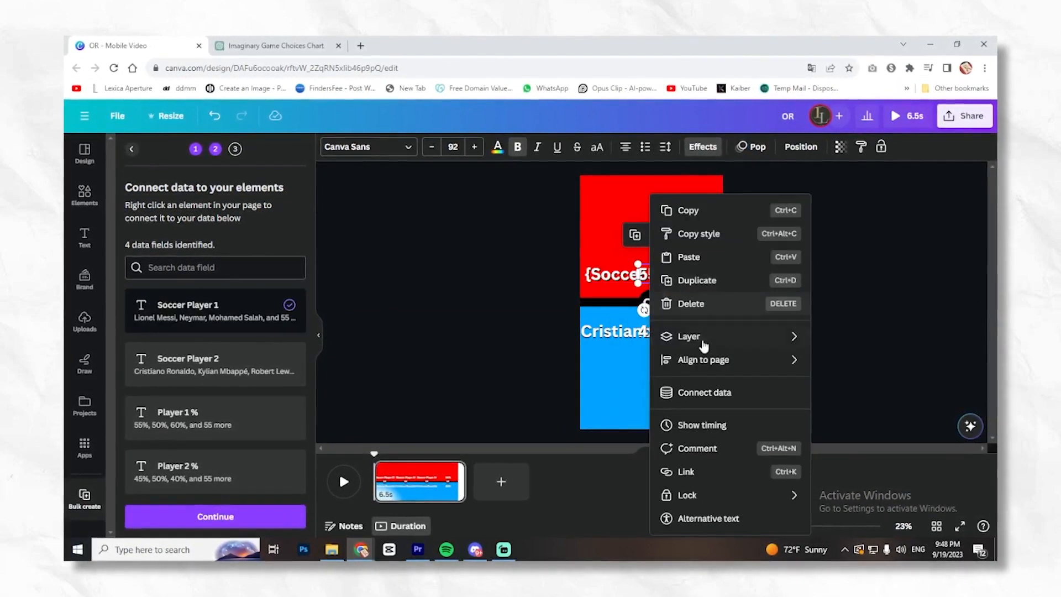
{"action": "left_click", "coordinate": [685, 391]}
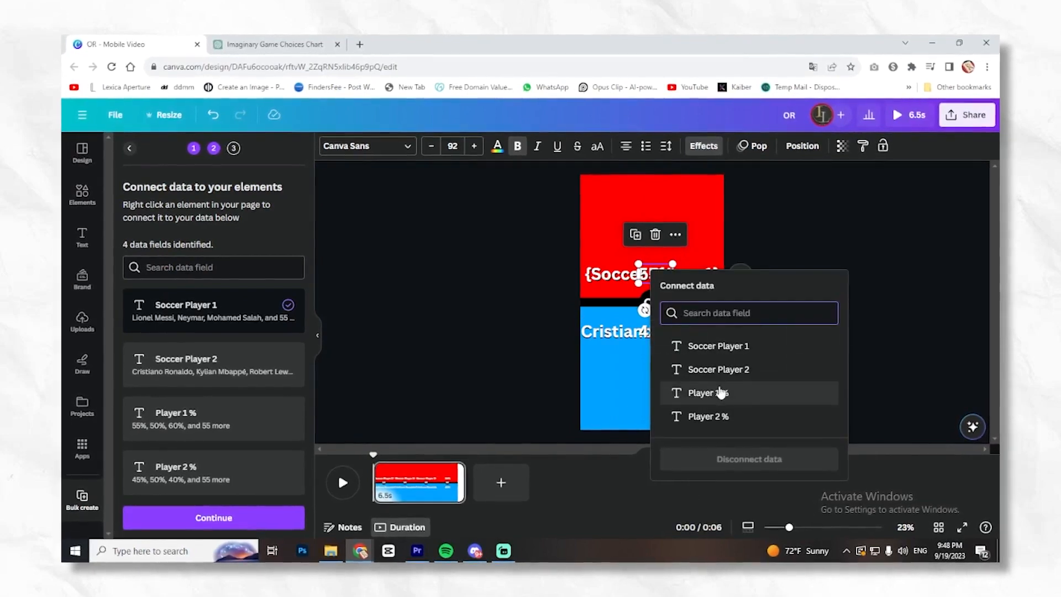
{"action": "left_click", "coordinate": [708, 393]}
- Connect the "Cristiano Ronaldo" heading to the Soccer Player 2 field and the "45%" text to the Player 2 % field
{"action": "right_click", "coordinate": [598, 337]}
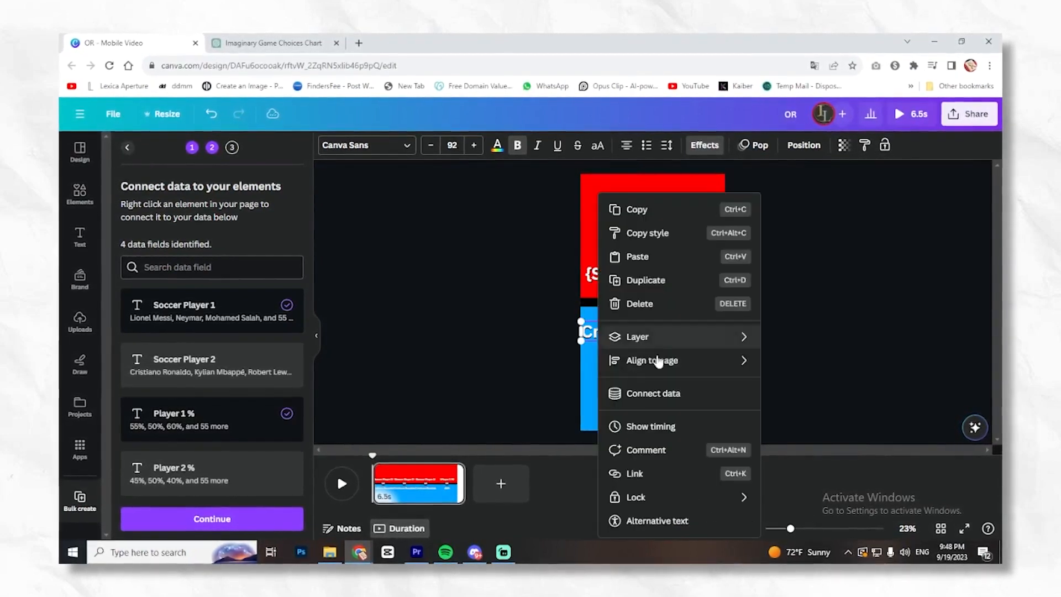
{"action": "left_click", "coordinate": [652, 393]}
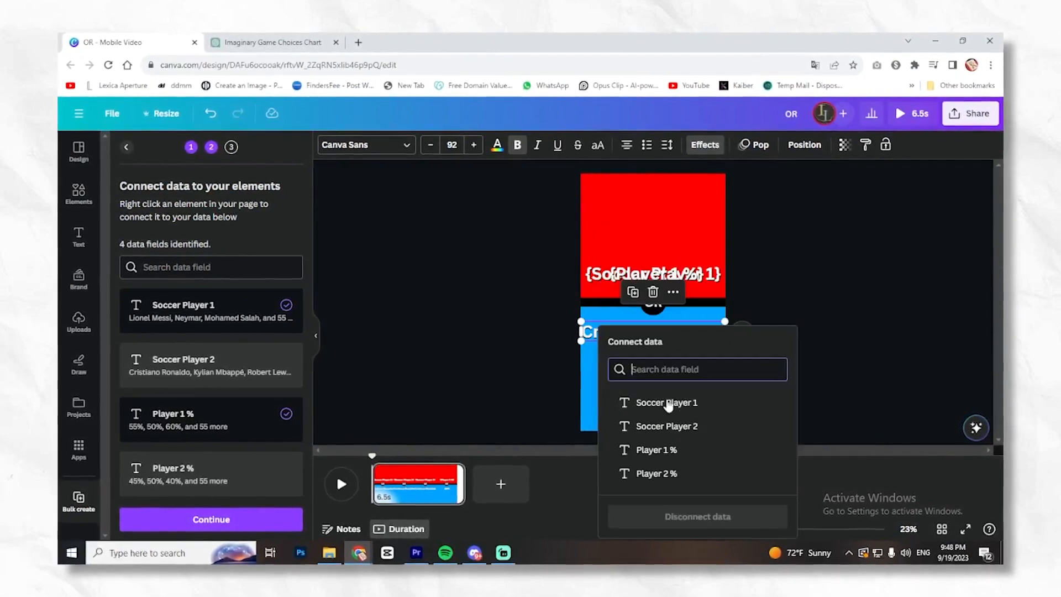
{"action": "left_click", "coordinate": [688, 426]}
{"action": "right_click", "coordinate": [664, 334]}
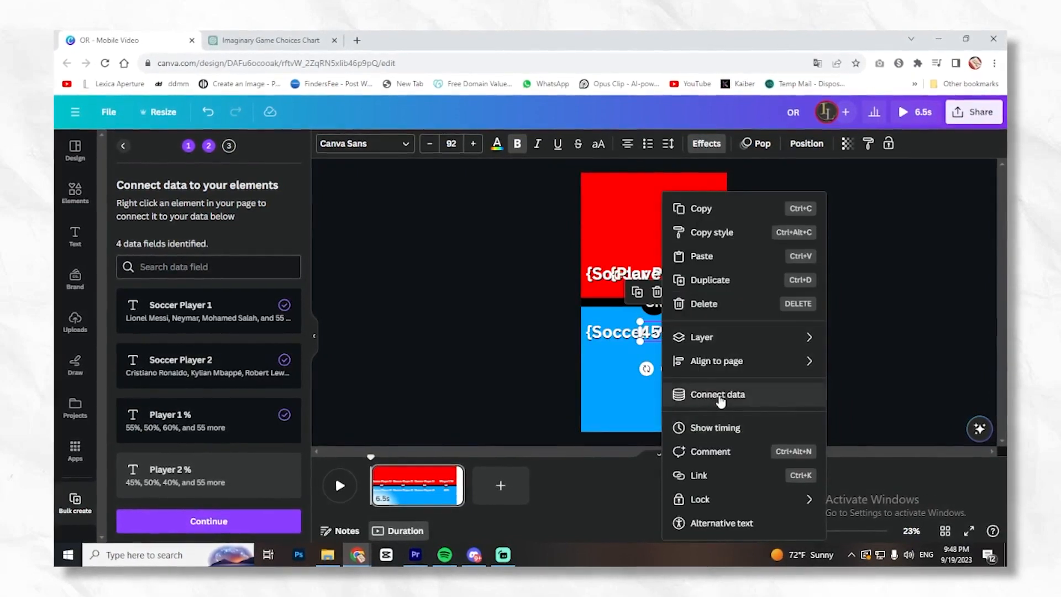
{"action": "left_click", "coordinate": [718, 394]}
{"action": "left_click", "coordinate": [716, 474]}
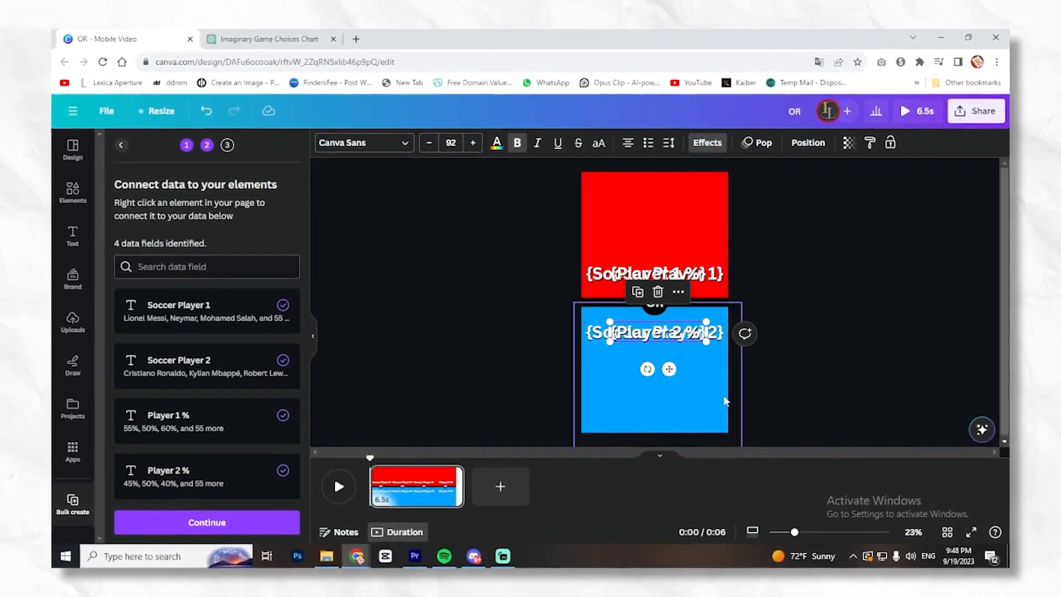
- Continue to the data review, look through the selected player pairs, generate all 55 pages and play the resulting design
{"action": "left_click", "coordinate": [194, 525]}
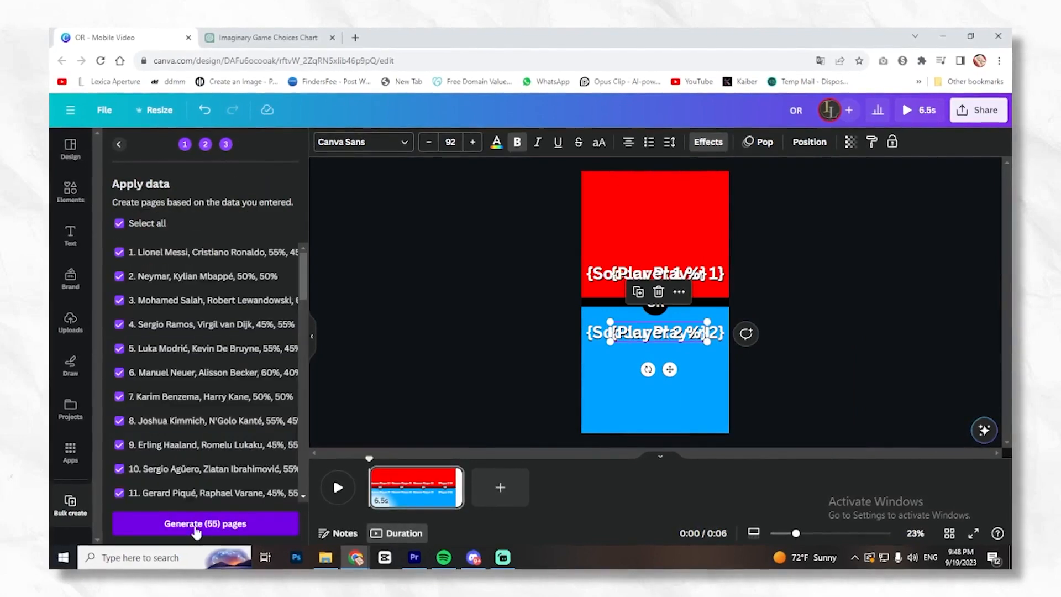
{"action": "scroll", "coordinate": [238, 425], "scroll_direction": "down", "scroll_amount": 20}
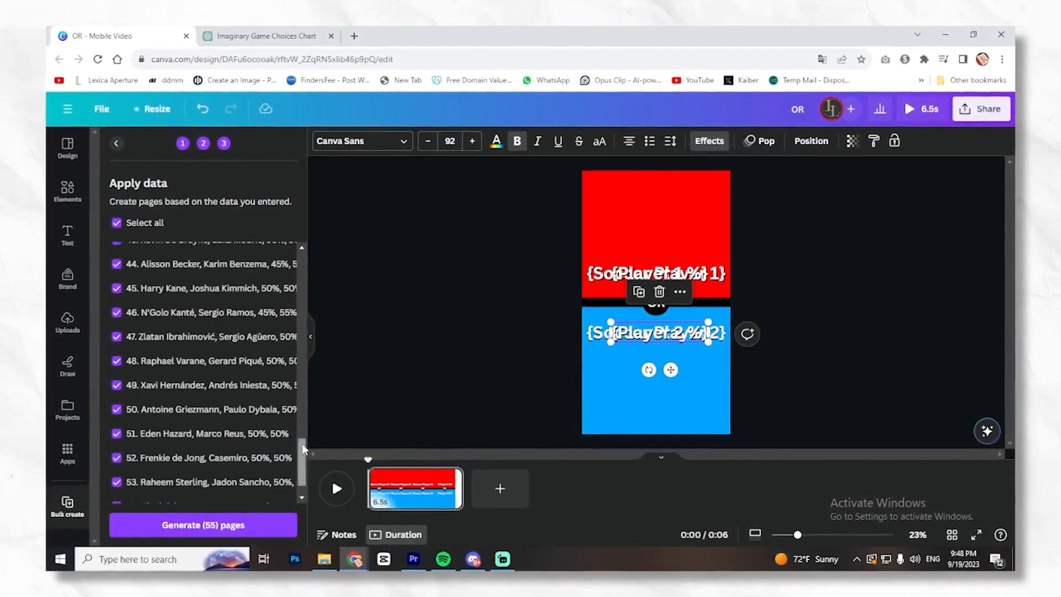
{"action": "left_click_drag", "start_coordinate": [303, 449], "coordinate": [313, 237]}
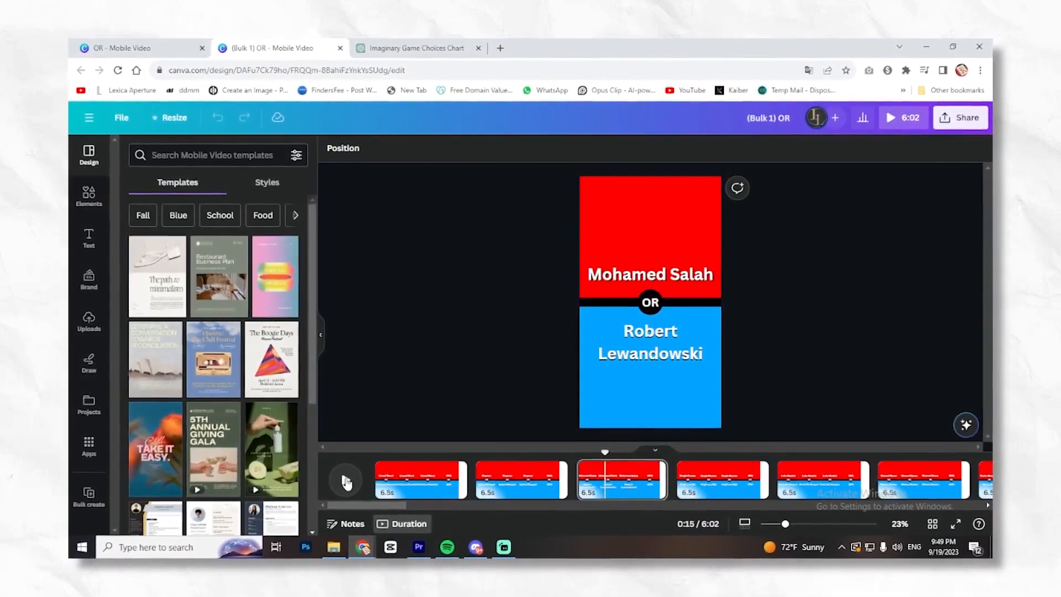
{"action": "left_click", "coordinate": [345, 482]}
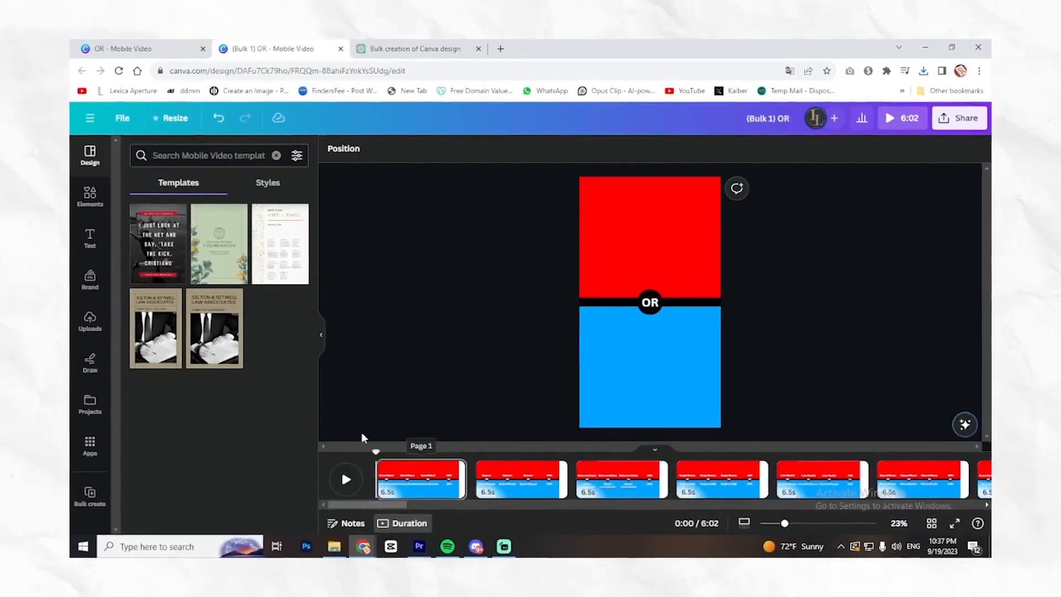
- Search the graphics for "messi" and place the bearded player portrait above the Lionel Messi name in the first page's red half
{"action": "left_click", "coordinate": [90, 196]}
{"action": "left_click", "coordinate": [187, 155]}
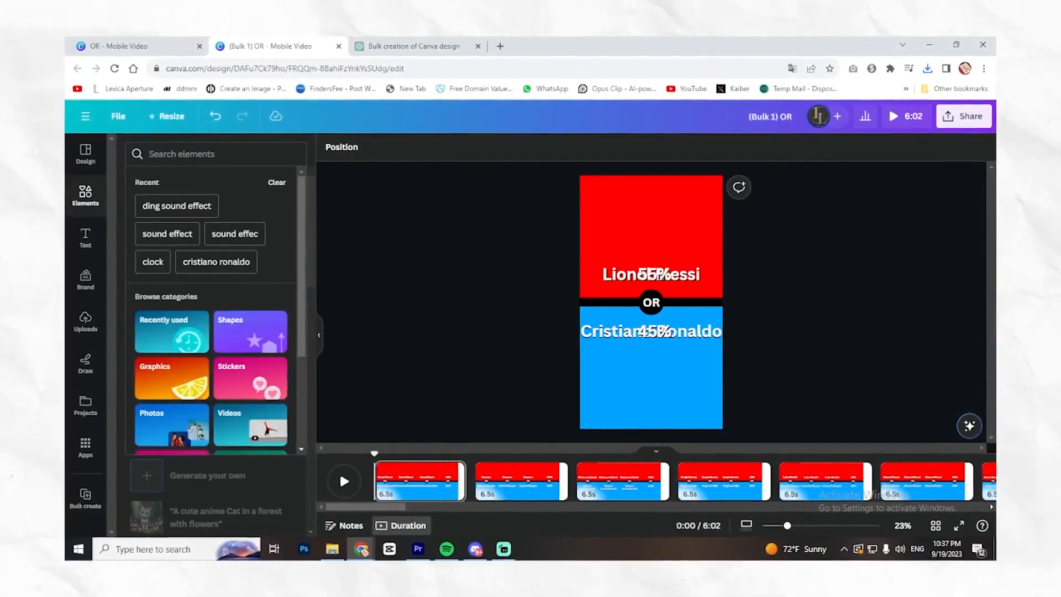
{"action": "type", "text": "messi"}
{"action": "key", "text": "Return"}
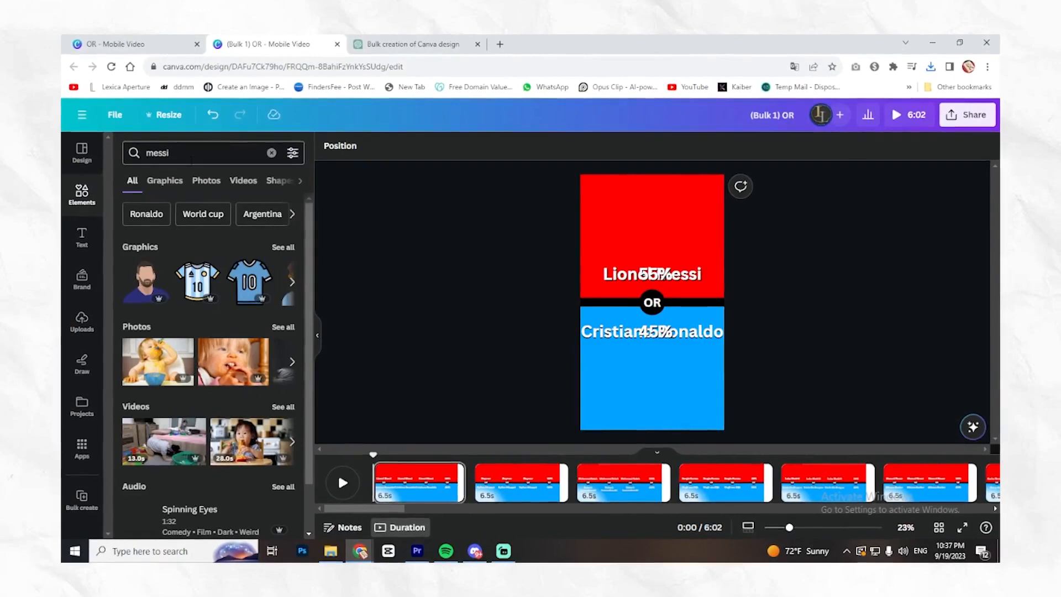
{"action": "left_click", "coordinate": [180, 185]}
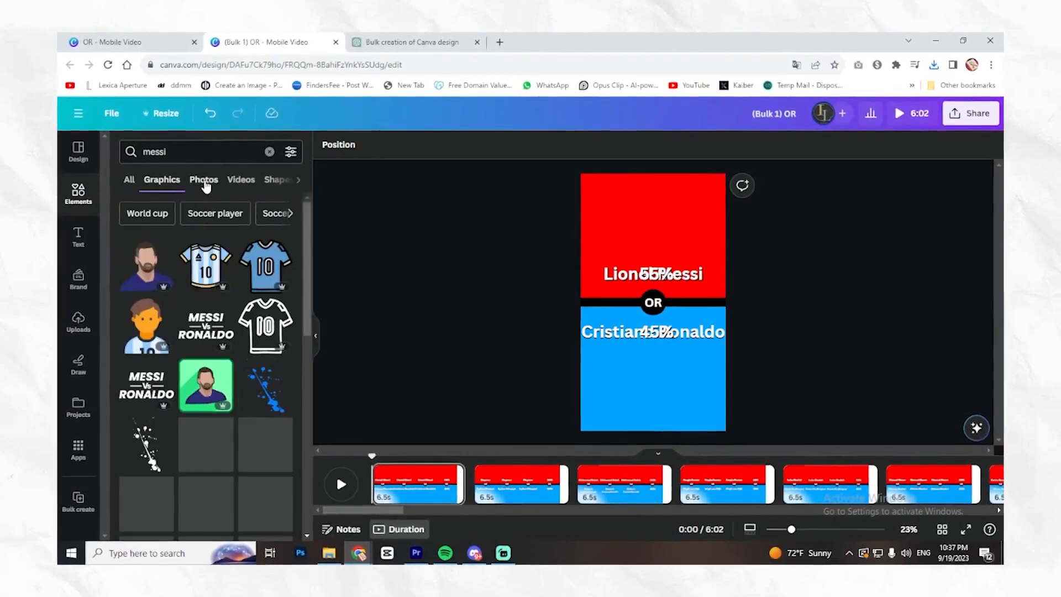
{"action": "left_click", "coordinate": [203, 183]}
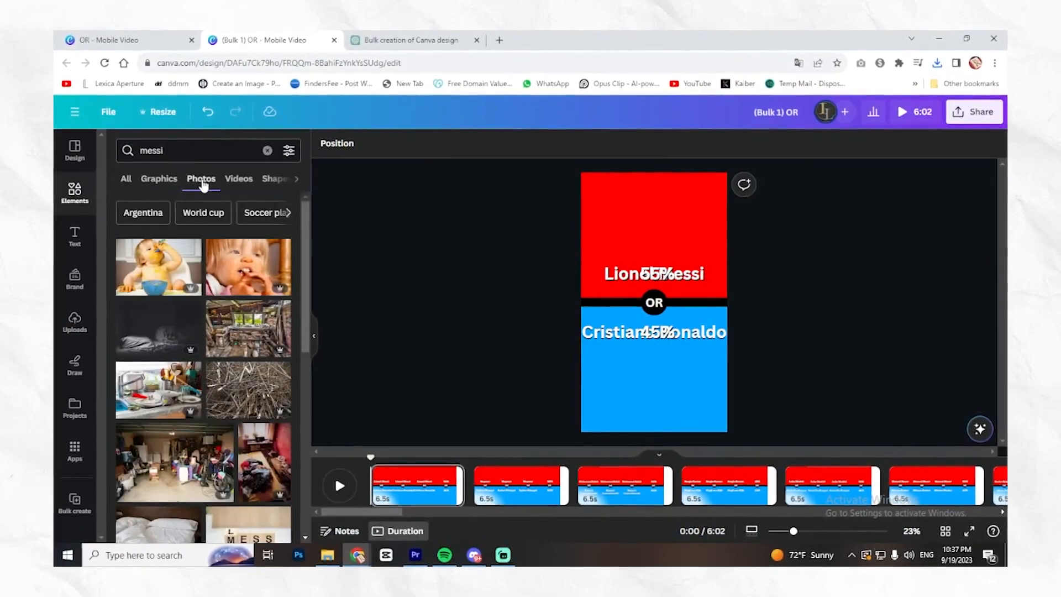
{"action": "left_click", "coordinate": [166, 181]}
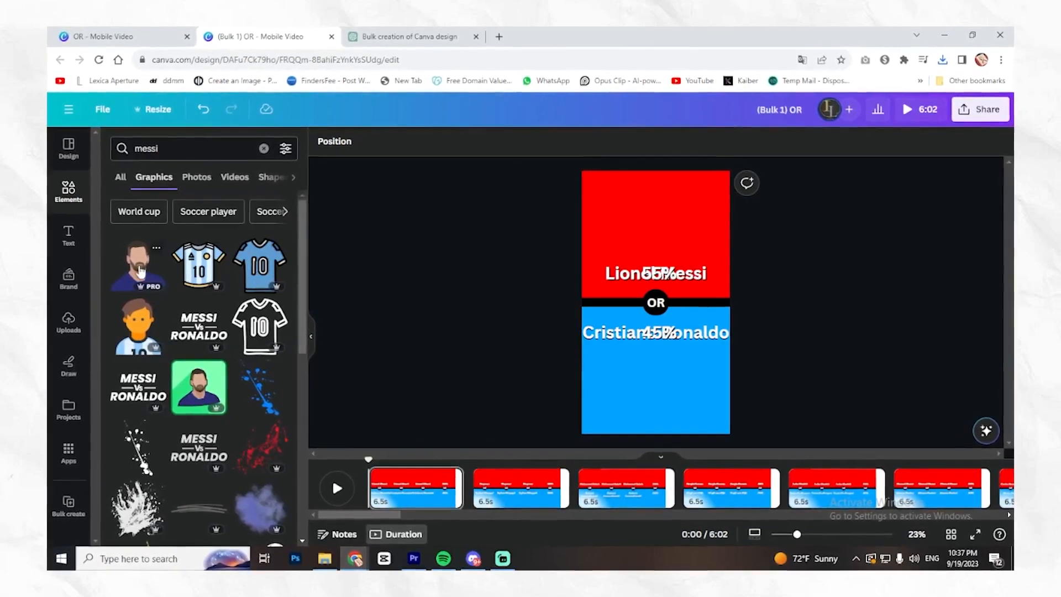
{"action": "left_click_drag", "start_coordinate": [139, 269], "coordinate": [709, 178]}
{"action": "mouse_move", "coordinate": [676, 212]}
{"action": "left_mouse_down"}
{"action": "mouse_move", "coordinate": [655, 210]}
{"action": "mouse_move", "coordinate": [669, 209]}
{"action": "left_mouse_up"}
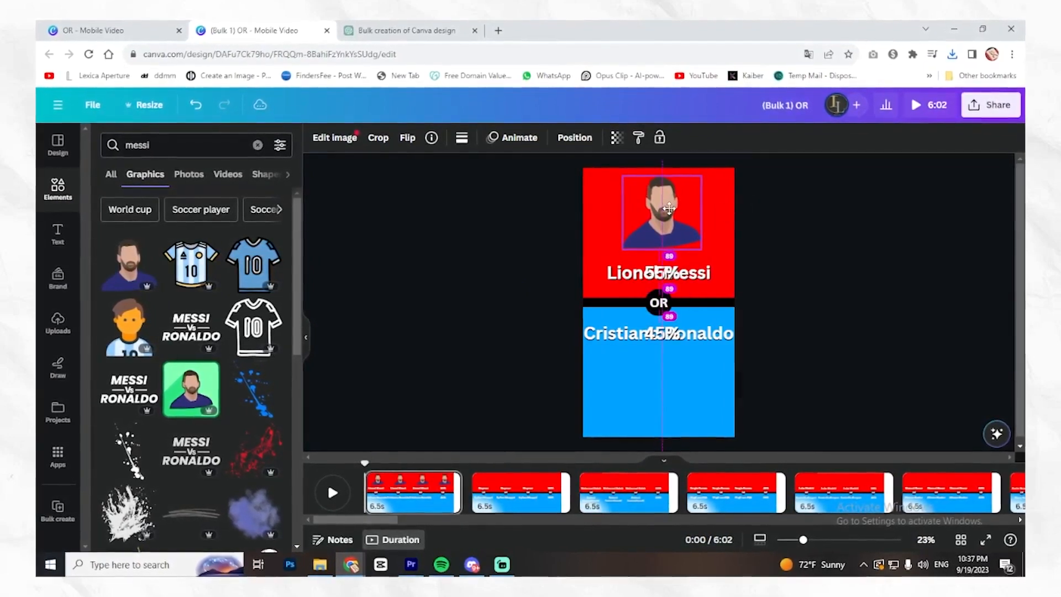
- Search the graphics for "ronaldo" and place the red-shirted player figure, about 497 by 622, below the name in the blue half
{"action": "double_click", "coordinate": [137, 145]}
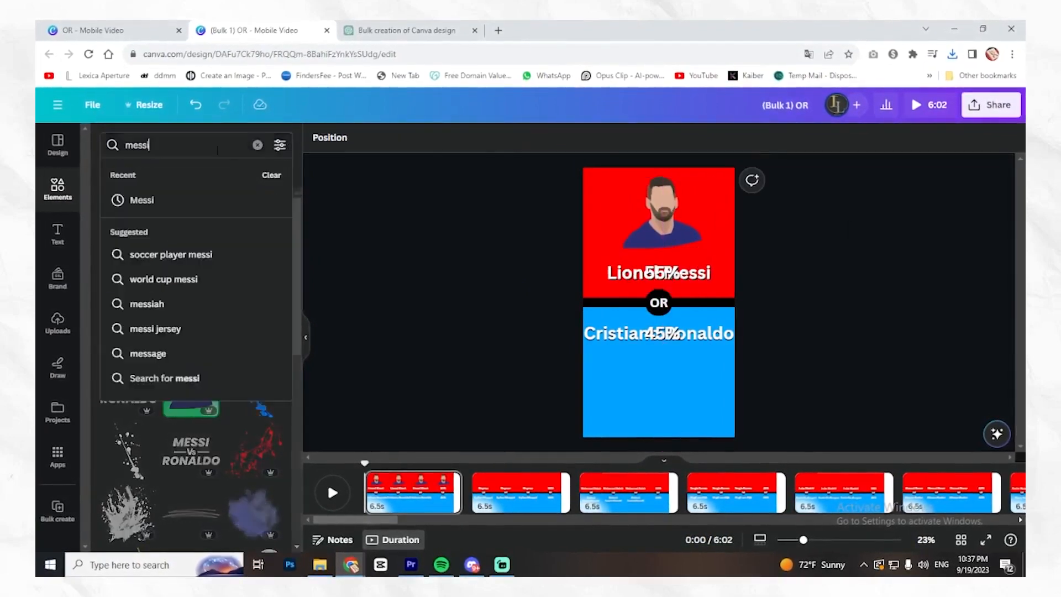
{"action": "type", "text": "ronaldo"}
{"action": "key", "text": "Return"}
{"action": "left_click_drag", "start_coordinate": [693, 356], "coordinate": [708, 345]}
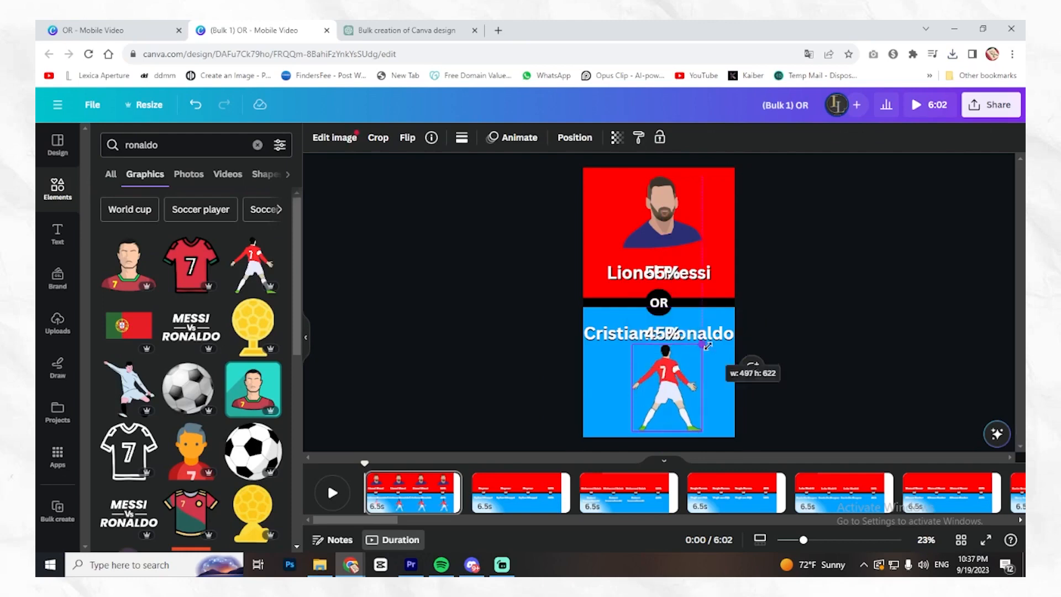
{"action": "left_click", "coordinate": [849, 374]}
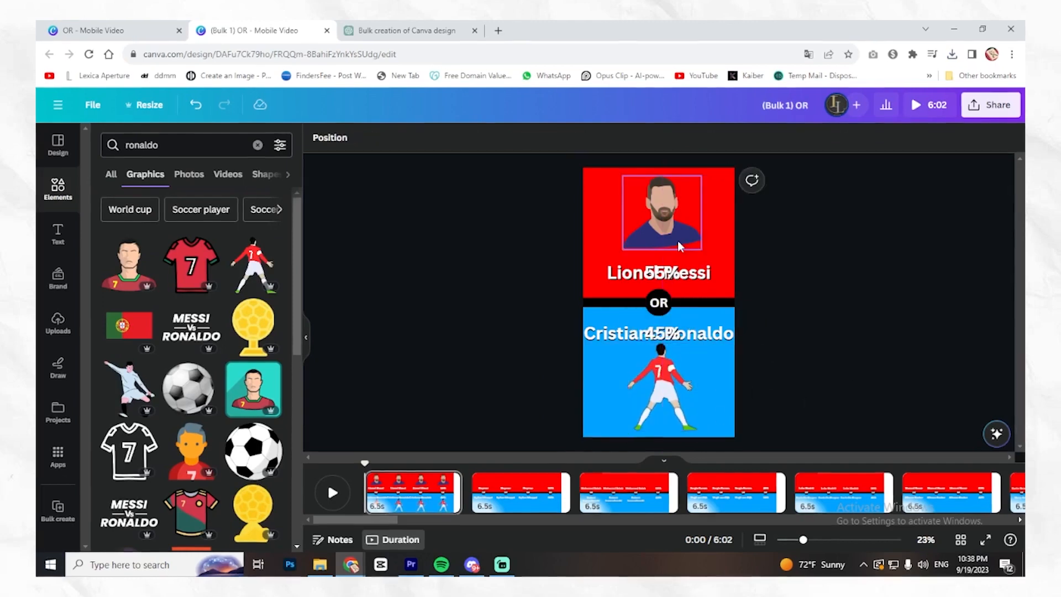
- Show the timing of the Messi and Ronaldo graphics, start both slightly after the page begins, and play the page from its start
{"action": "left_click", "coordinate": [681, 204]}
{"action": "right_click", "coordinate": [681, 204]}
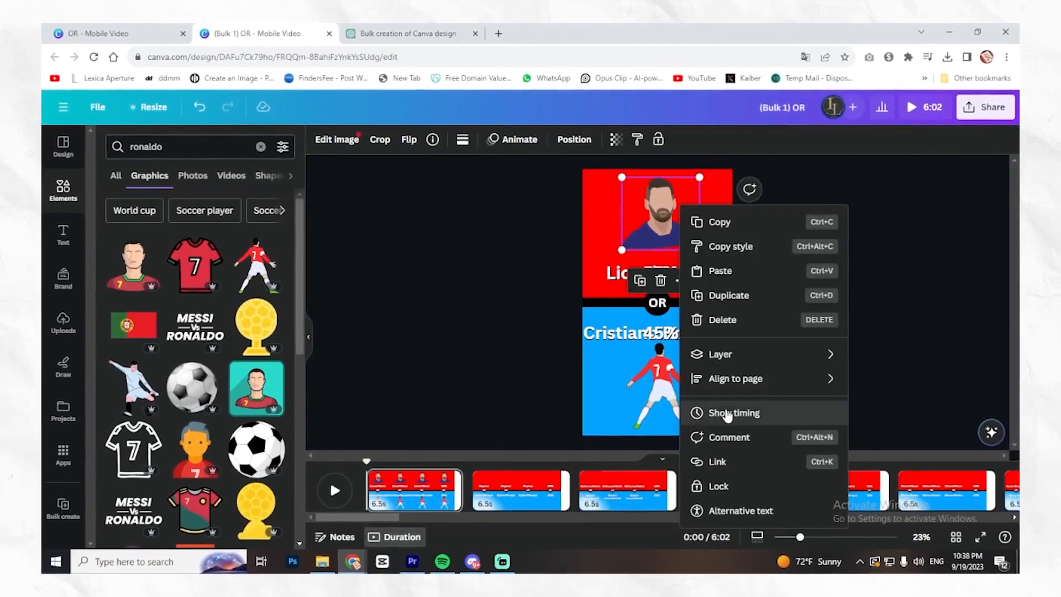
{"action": "left_click", "coordinate": [713, 420]}
{"action": "left_click_drag", "start_coordinate": [380, 468], "coordinate": [382, 467]}
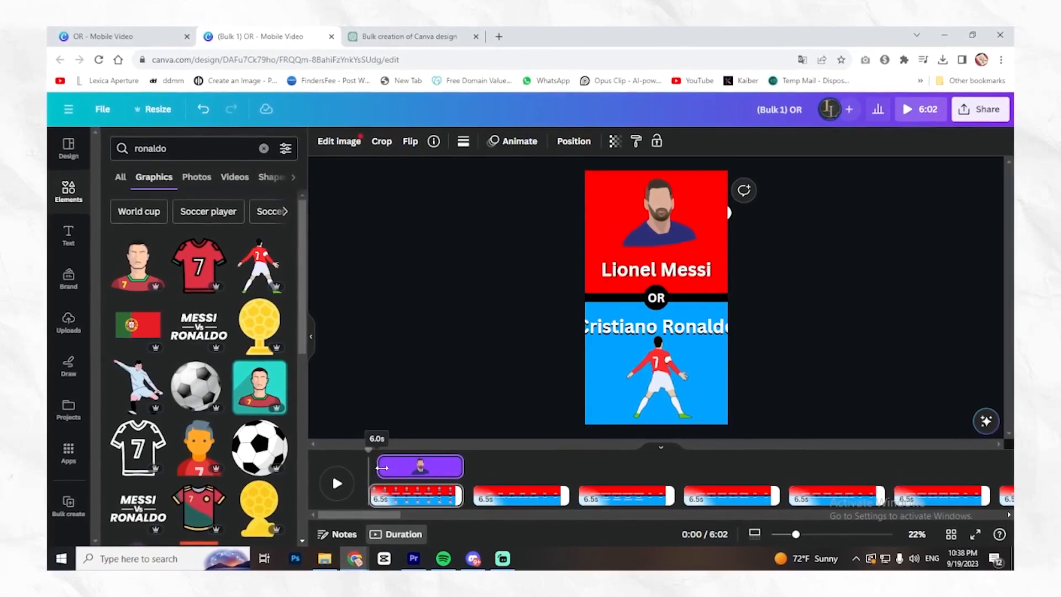
{"action": "left_click", "coordinate": [646, 371]}
{"action": "right_click", "coordinate": [659, 377]}
{"action": "left_click", "coordinate": [700, 430]}
{"action": "left_click", "coordinate": [507, 463]}
{"action": "left_click", "coordinate": [372, 449]}
{"action": "key", "text": "space"}
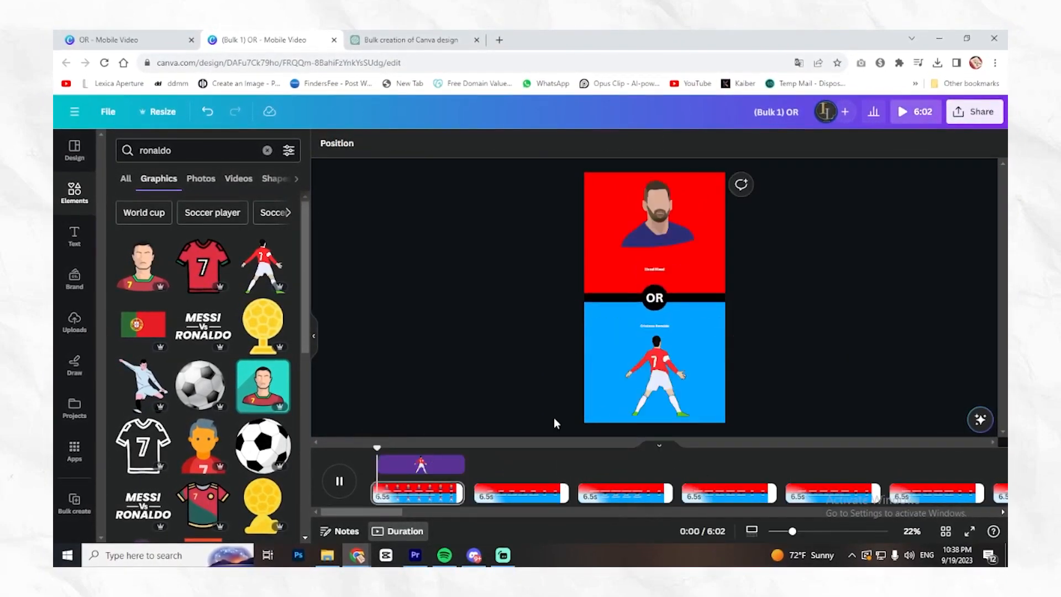
- Apply the Stomp animation to the Messi graphic, select the Ronaldo graphic and play the page to preview it
{"action": "right_click", "coordinate": [660, 217]}
{"action": "left_click", "coordinate": [508, 146]}
{"action": "scroll", "coordinate": [170, 414], "scroll_direction": "down", "scroll_amount": 1}
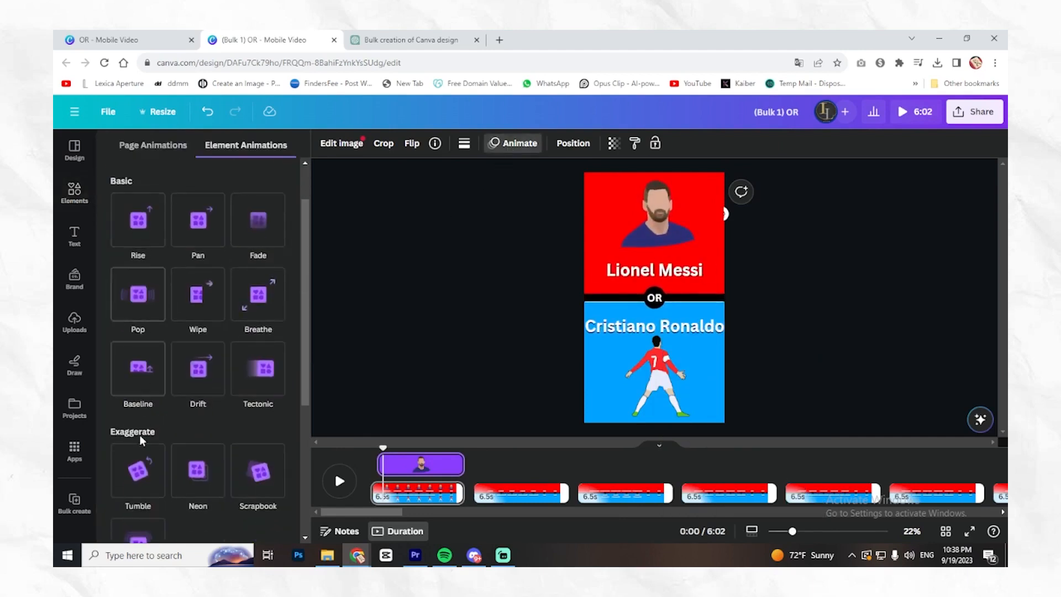
{"action": "scroll", "coordinate": [142, 469], "scroll_direction": "down", "scroll_amount": 3}
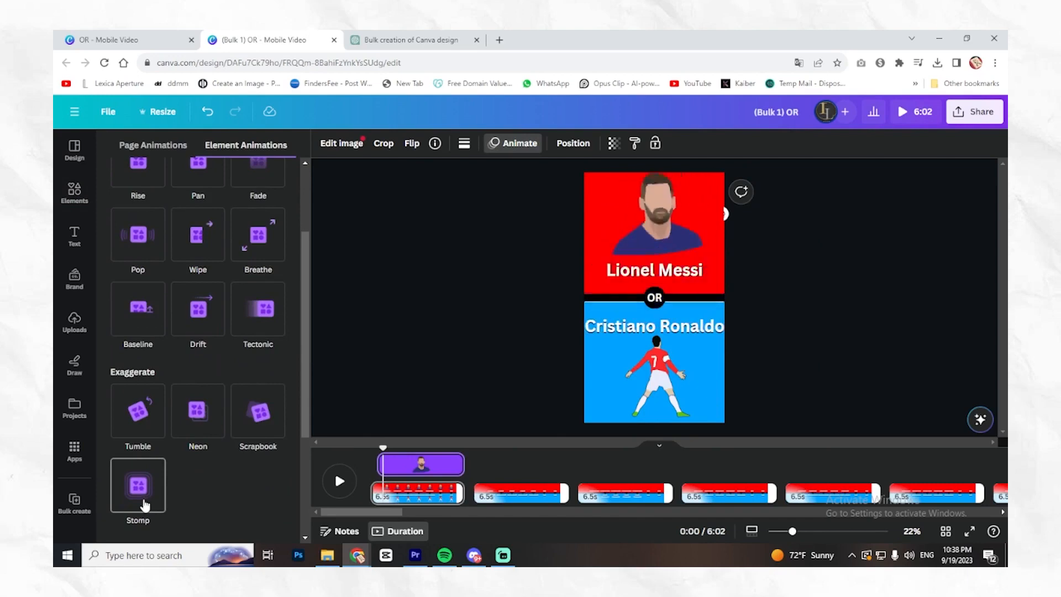
{"action": "scroll", "coordinate": [127, 497], "scroll_direction": "down", "scroll_amount": 1}
{"action": "left_click", "coordinate": [130, 500]}
{"action": "scroll", "coordinate": [260, 420], "scroll_direction": "up", "scroll_amount": 1}
{"action": "left_click", "coordinate": [650, 384]}
{"action": "left_click", "coordinate": [339, 480]}
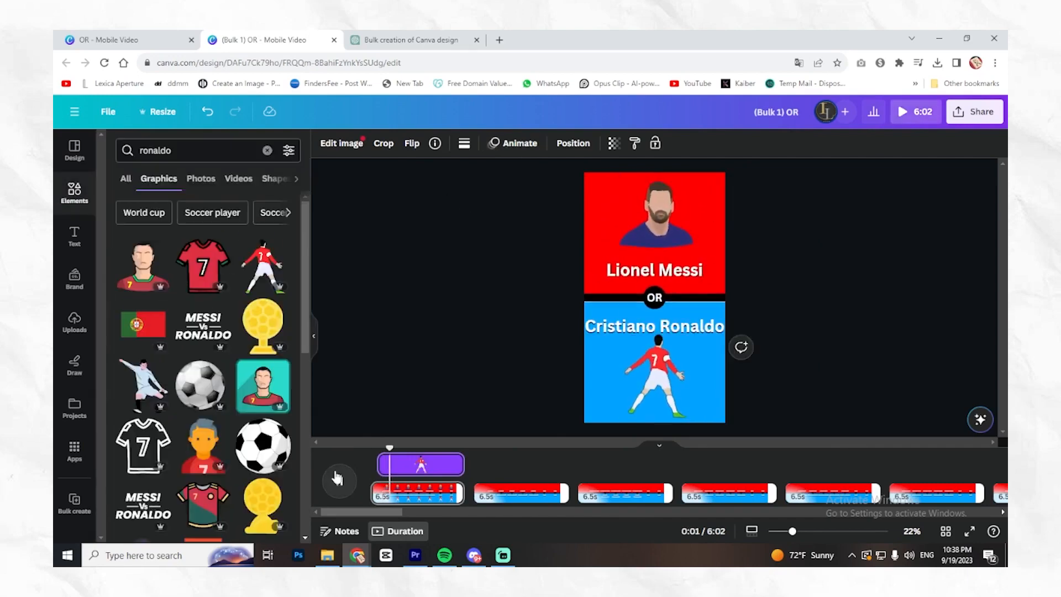
- Go to the percentage reveal at 5 seconds and colour the "55%" text green
{"action": "left_click_drag", "start_coordinate": [461, 448], "coordinate": [445, 448]}
{"action": "double_click", "coordinate": [667, 271]}
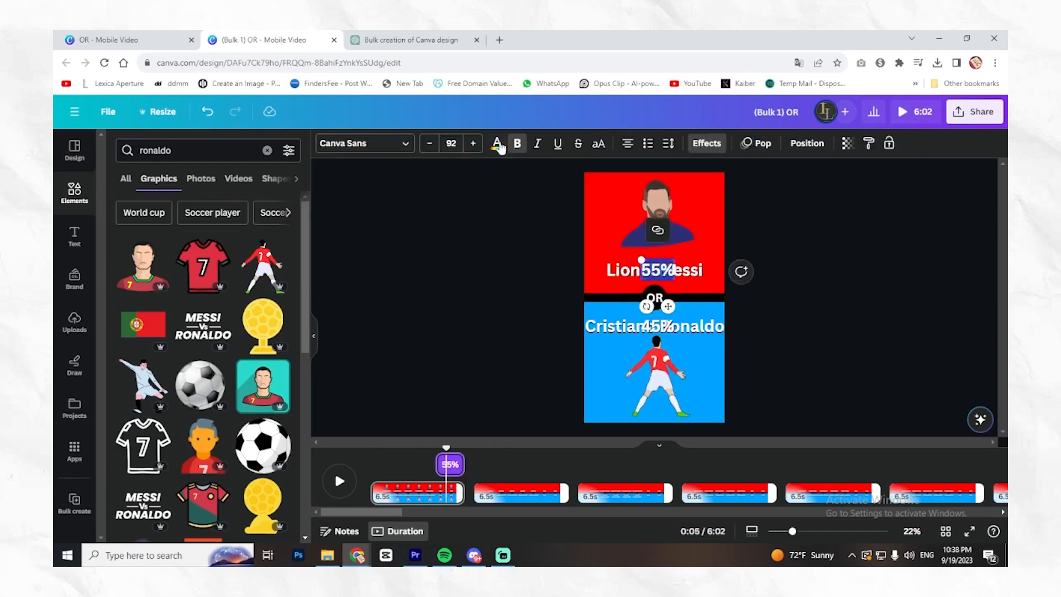
{"action": "left_click", "coordinate": [499, 145]}
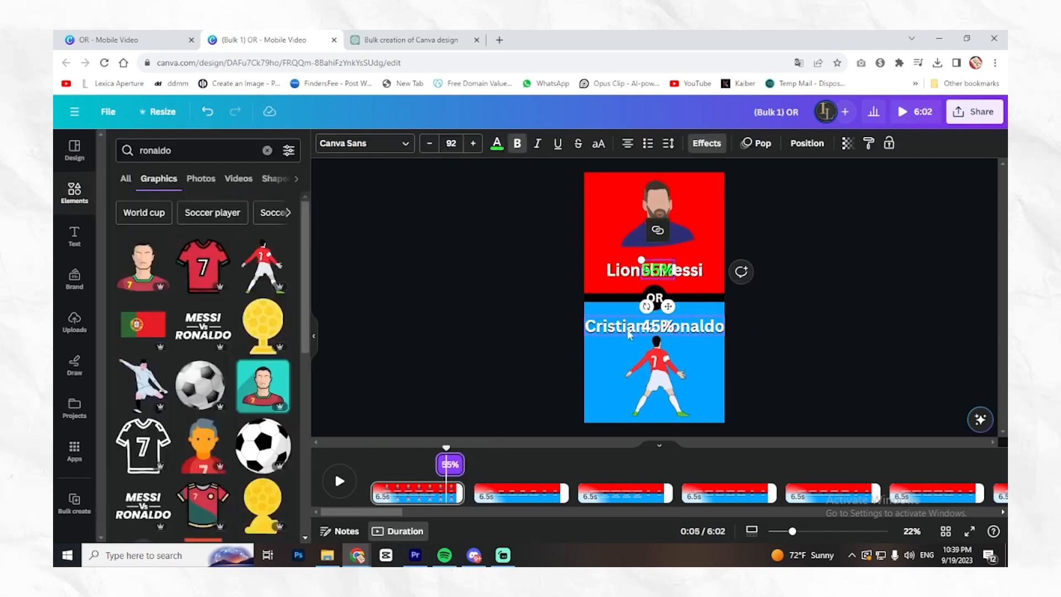
- Search all elements for "clock", preview the audio and add the 10-second clock sound to the timeline
{"action": "left_click", "coordinate": [201, 153]}
{"action": "key", "text": "Return"}
{"action": "key", "text": "ctrl+a"}
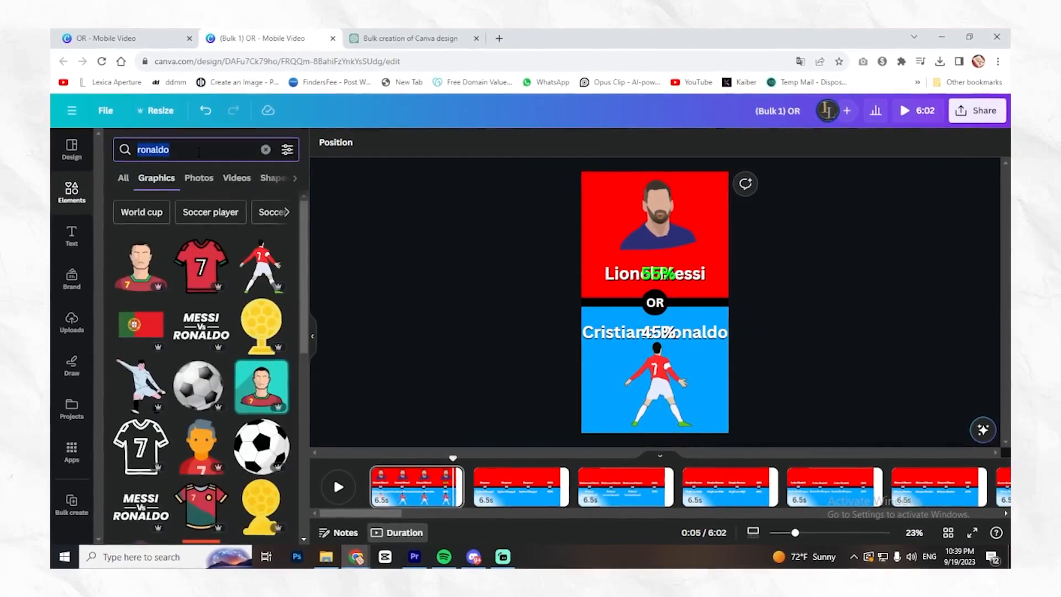
{"action": "type", "text": "clock"}
{"action": "key", "text": "Return"}
{"action": "scroll", "coordinate": [206, 232], "scroll_direction": "down", "scroll_amount": 5}
{"action": "scroll", "coordinate": [206, 232], "scroll_direction": "up", "scroll_amount": 4}
{"action": "left_click", "coordinate": [118, 177]}
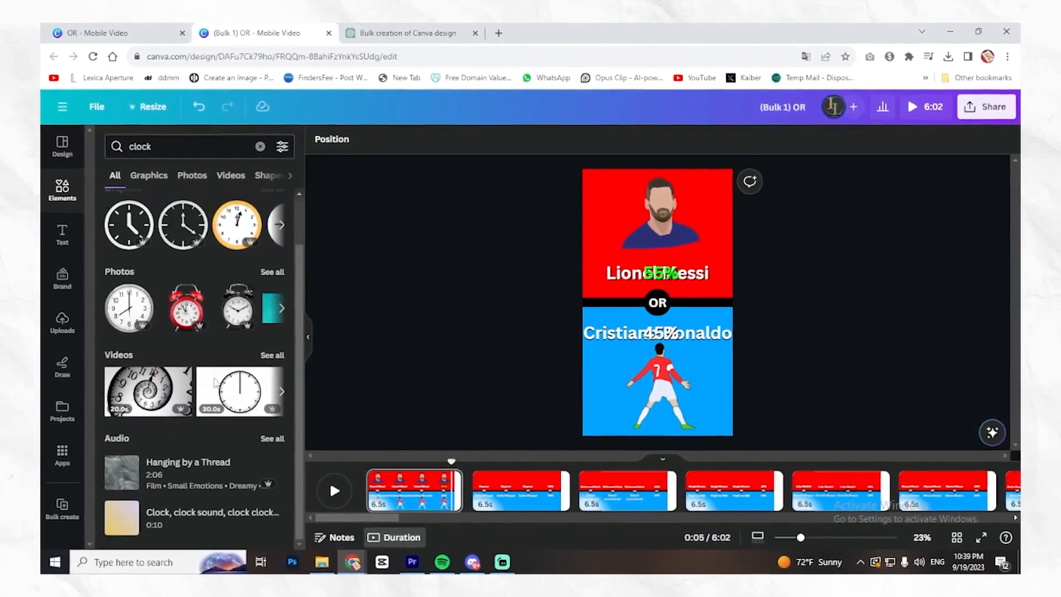
{"action": "left_click", "coordinate": [122, 518]}
{"action": "left_click", "coordinate": [121, 523]}
{"action": "left_click", "coordinate": [180, 520]}
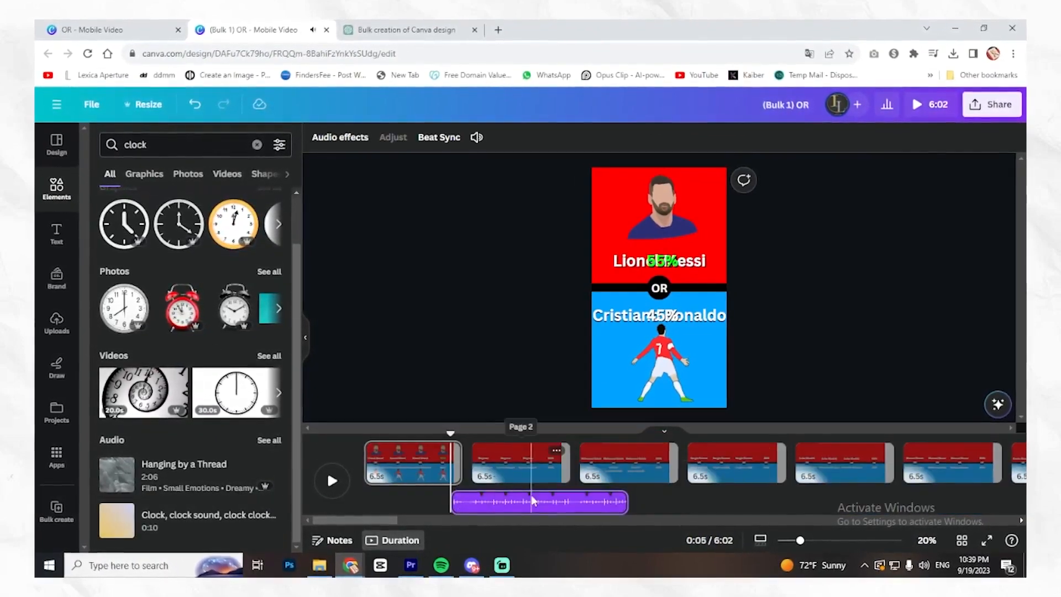
- Move the clock sound under the first page, trim both ends to a 3.4-second clip before the percentage reveal, and play it
{"action": "left_click_drag", "start_coordinate": [488, 504], "coordinate": [421, 503]}
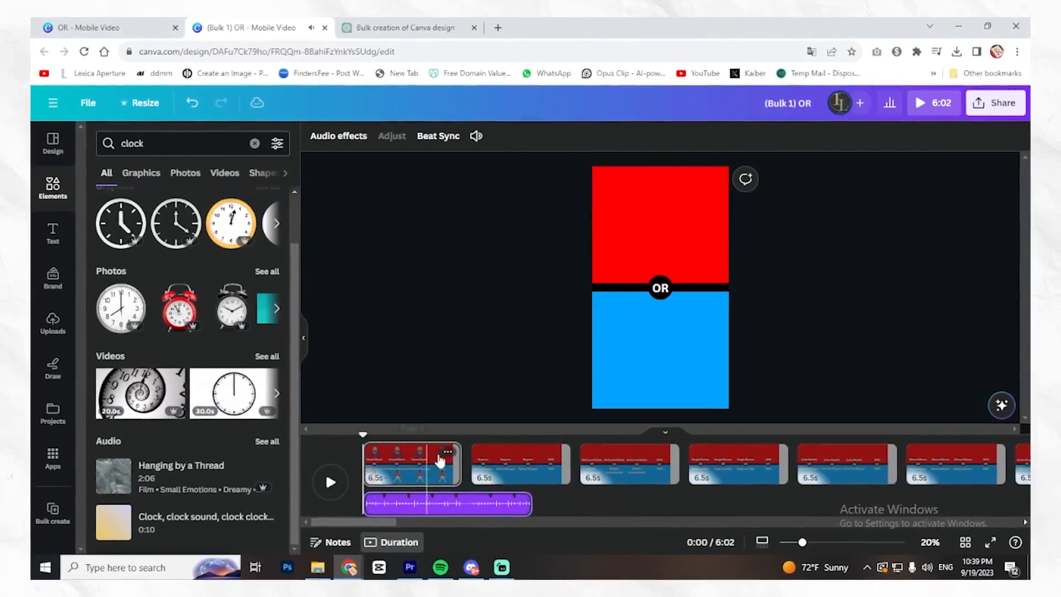
{"action": "key", "text": "space"}
{"action": "key", "text": "space"}
{"action": "left_click_drag", "start_coordinate": [367, 505], "coordinate": [378, 506]}
{"action": "left_click_drag", "start_coordinate": [530, 505], "coordinate": [429, 505]}
{"action": "left_click_drag", "start_coordinate": [429, 505], "coordinate": [424, 505]}
{"action": "key", "text": "space"}
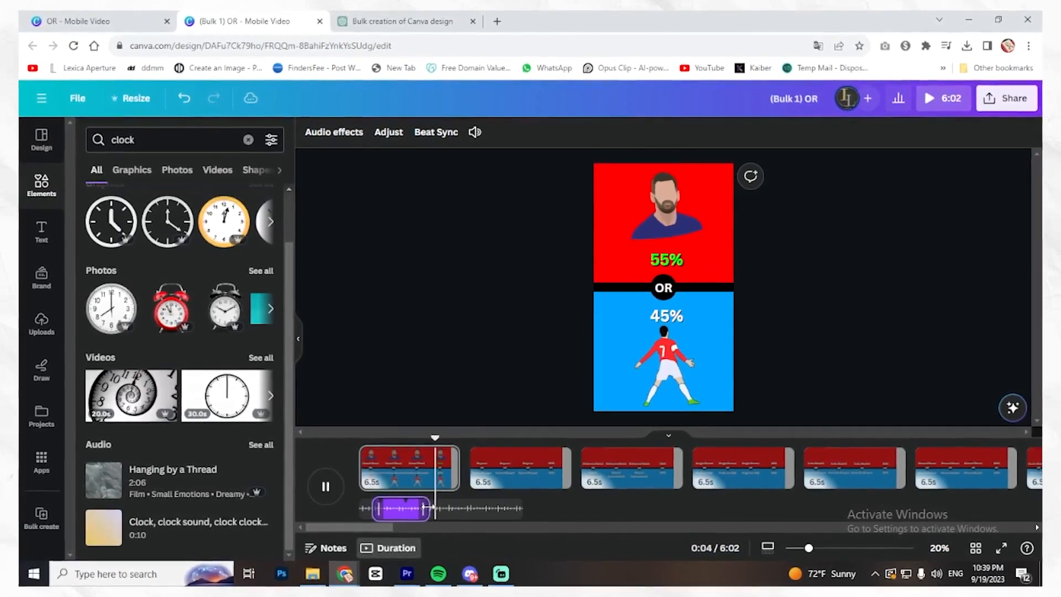
{"action": "key", "text": "space"}
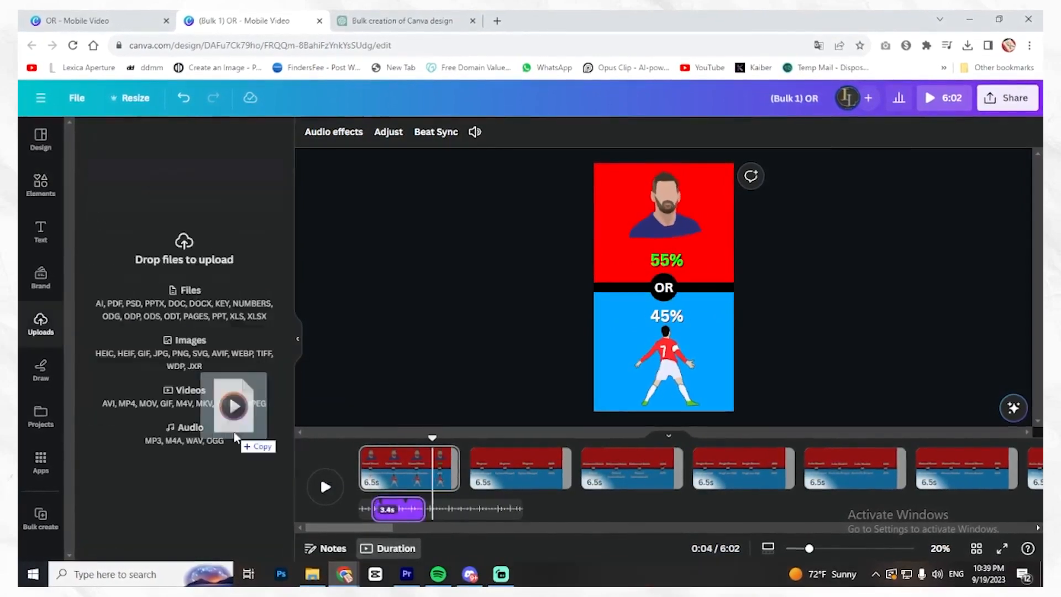
- Upload DING Sound Effects.mp3 and place it on the timeline right after the clock sound
{"action": "left_click_drag", "start_coordinate": [234, 426], "coordinate": [216, 435]}
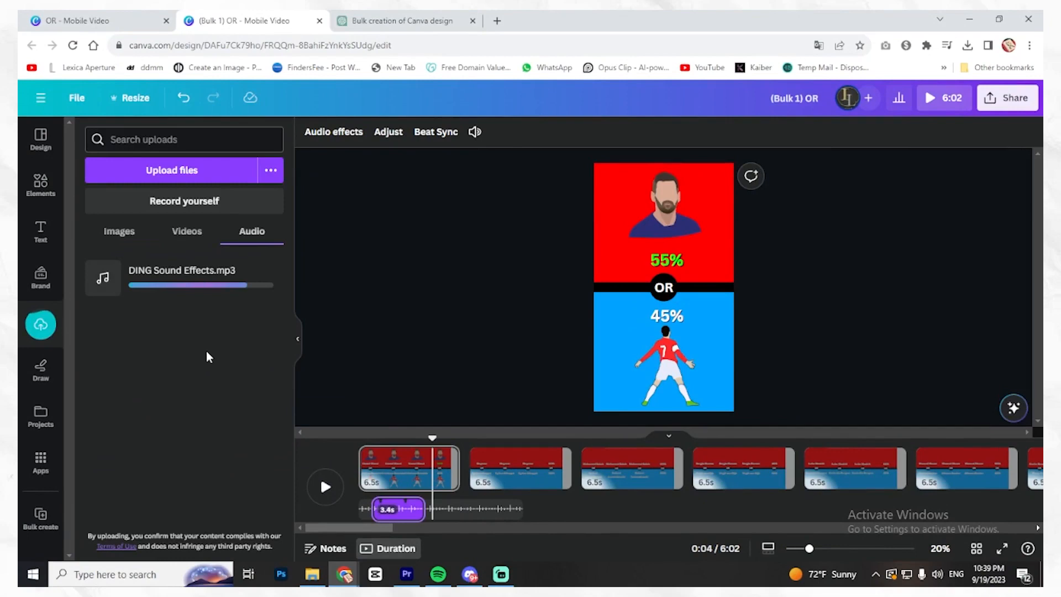
{"action": "left_click_drag", "start_coordinate": [130, 281], "coordinate": [467, 486]}
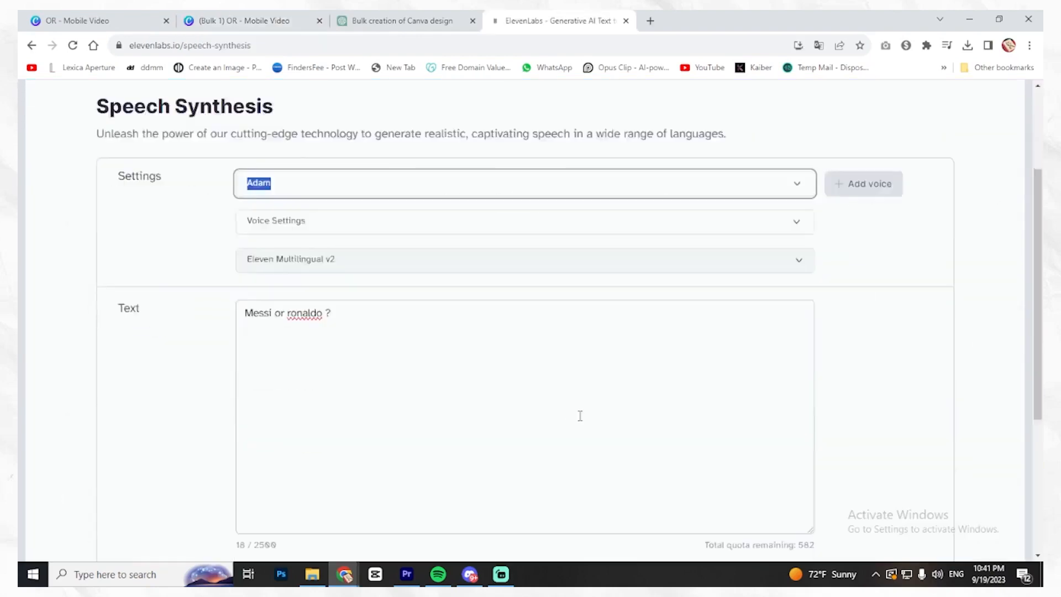
- Switch to ElevenLabs, generate speech for "Messi or ronaldo ?" with the Adam voice, and upload the audio file to Canva
{"action": "scroll", "coordinate": [578, 415], "scroll_direction": "down", "scroll_amount": 2}
{"action": "left_click", "coordinate": [497, 471]}
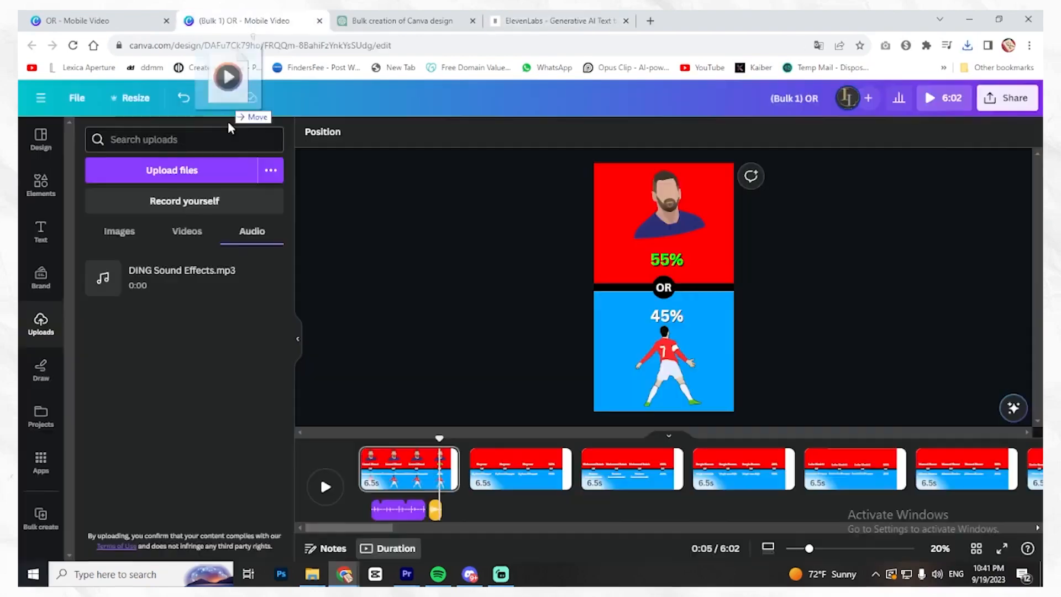
{"action": "left_click_drag", "start_coordinate": [225, 75], "coordinate": [210, 387]}
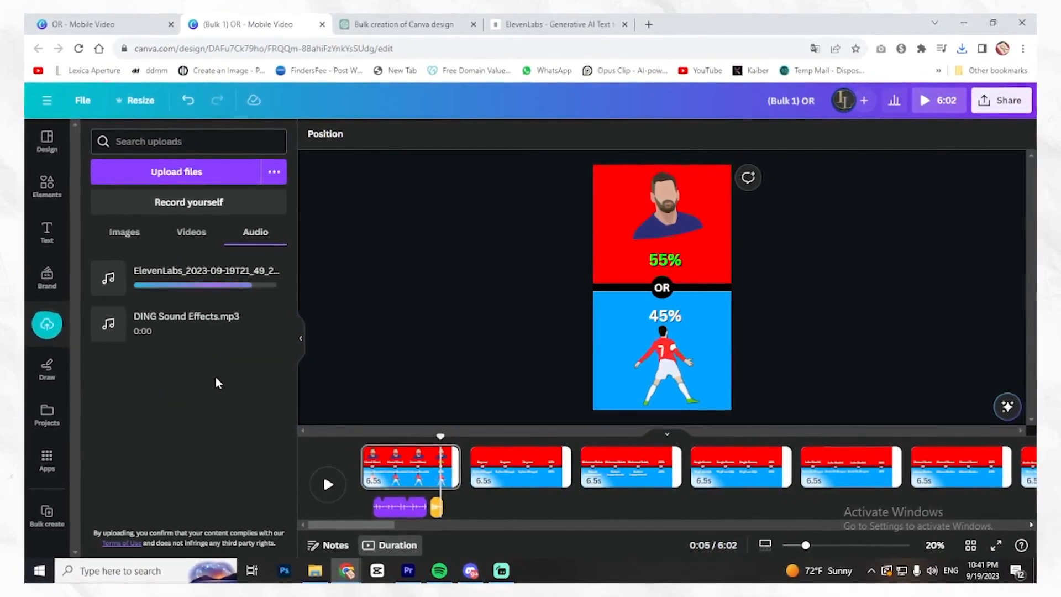
- Preview the ElevenLabs voice-over, add it to the timeline, move it to the start of the first page and play the result
{"action": "left_click", "coordinate": [110, 279]}
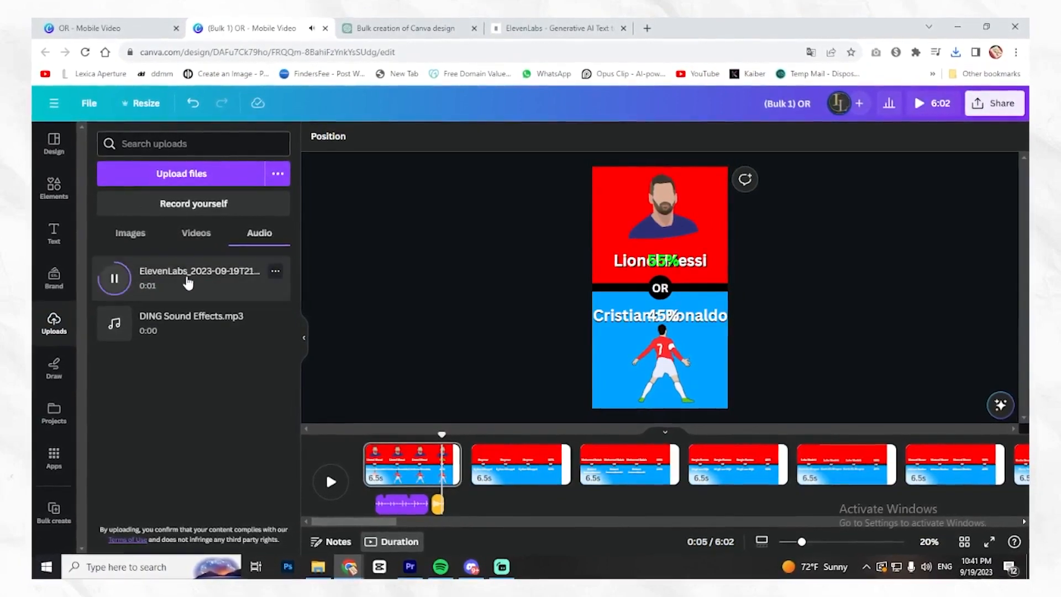
{"action": "left_click", "coordinate": [266, 281]}
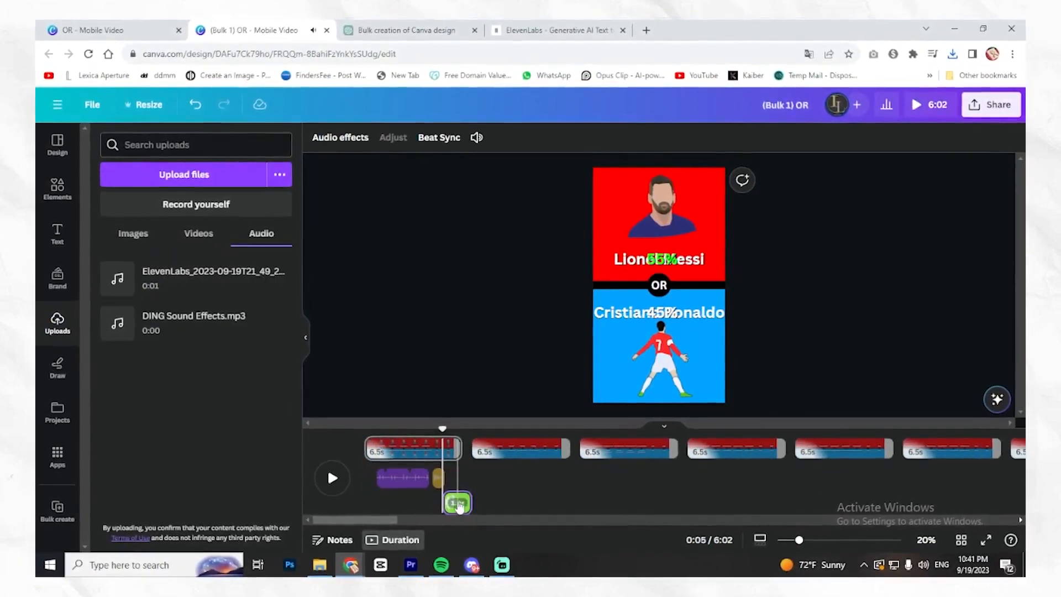
{"action": "left_click_drag", "start_coordinate": [458, 504], "coordinate": [378, 503]}
{"action": "key", "text": "space"}
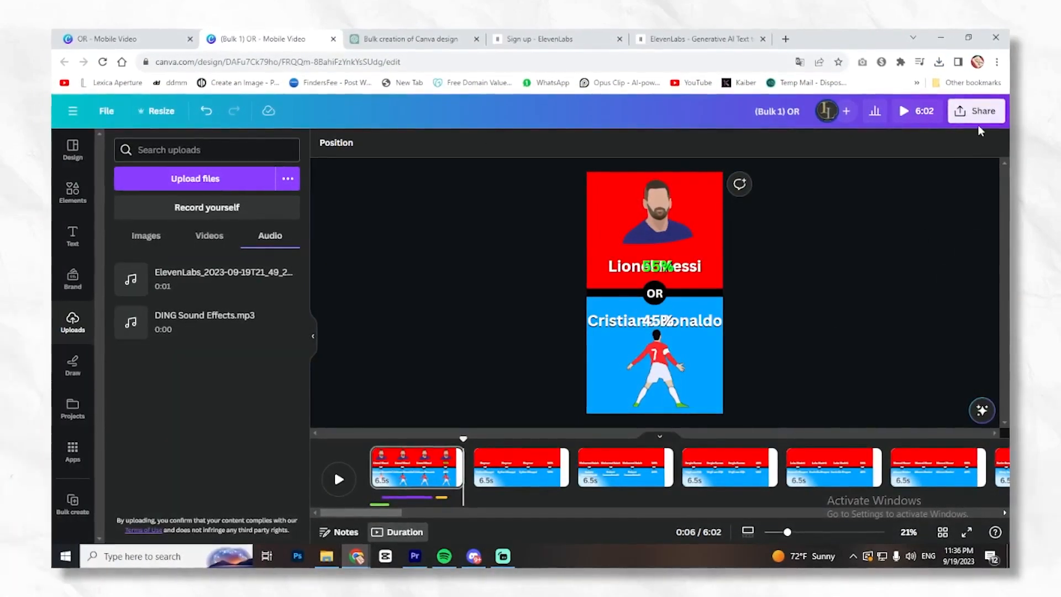
- Download all 55 pages as separate MP4 video files at 1080p quality
{"action": "left_click", "coordinate": [983, 118]}
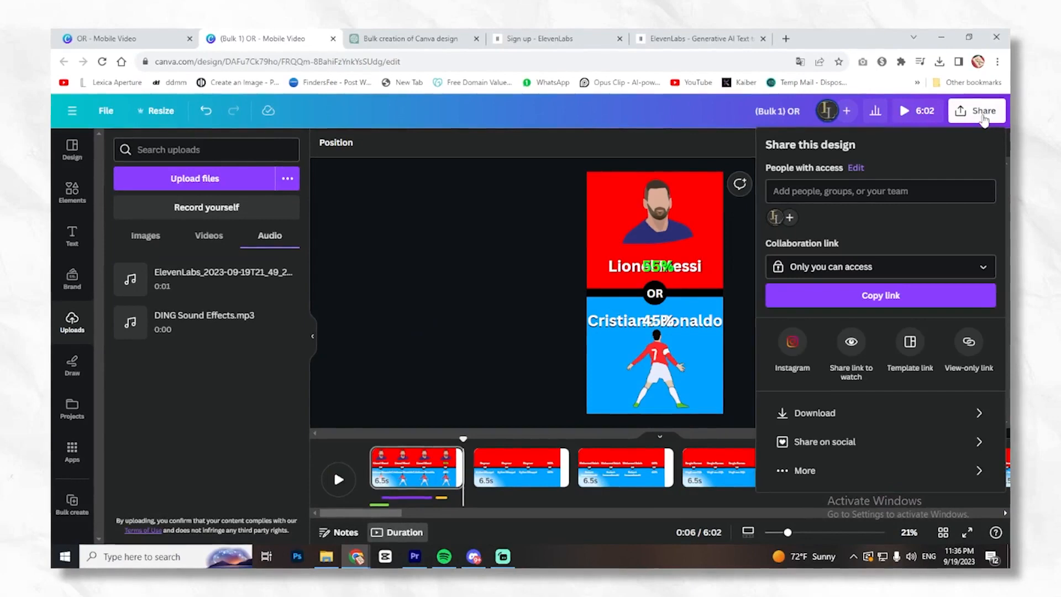
{"action": "left_click", "coordinate": [873, 429]}
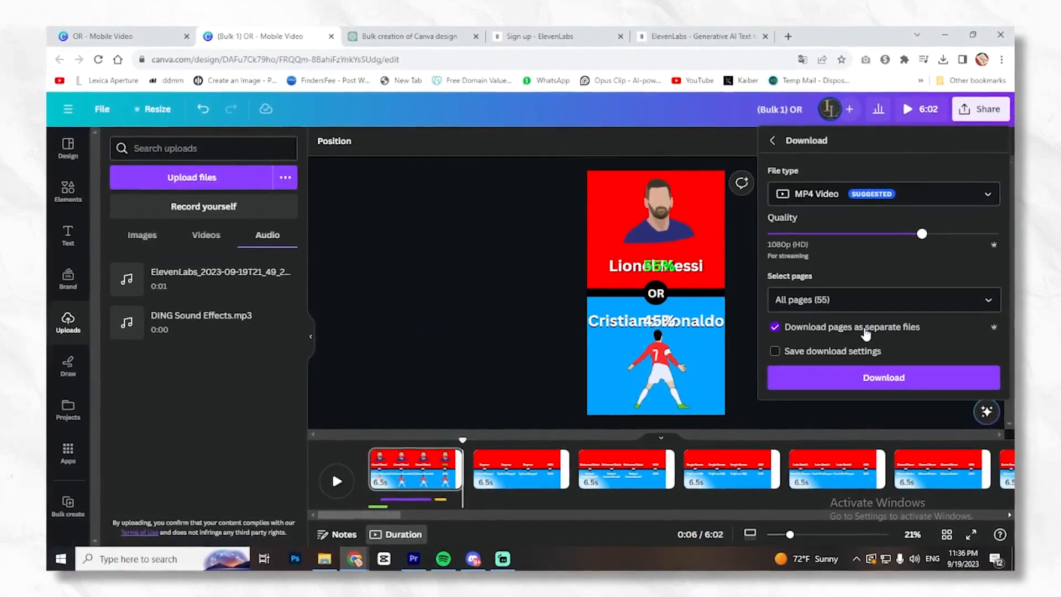
{"action": "left_click", "coordinate": [851, 381]}
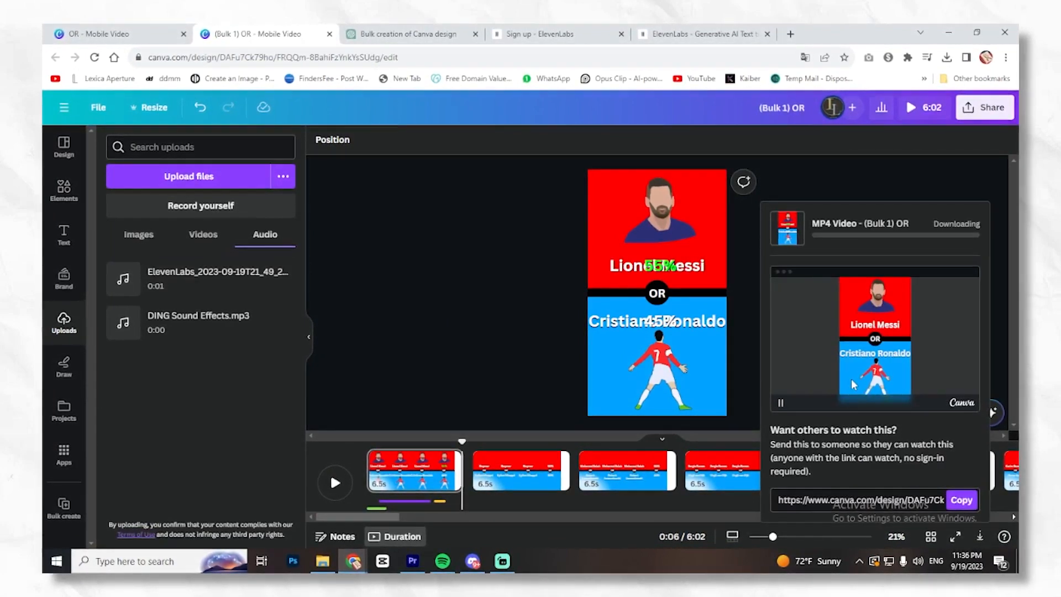